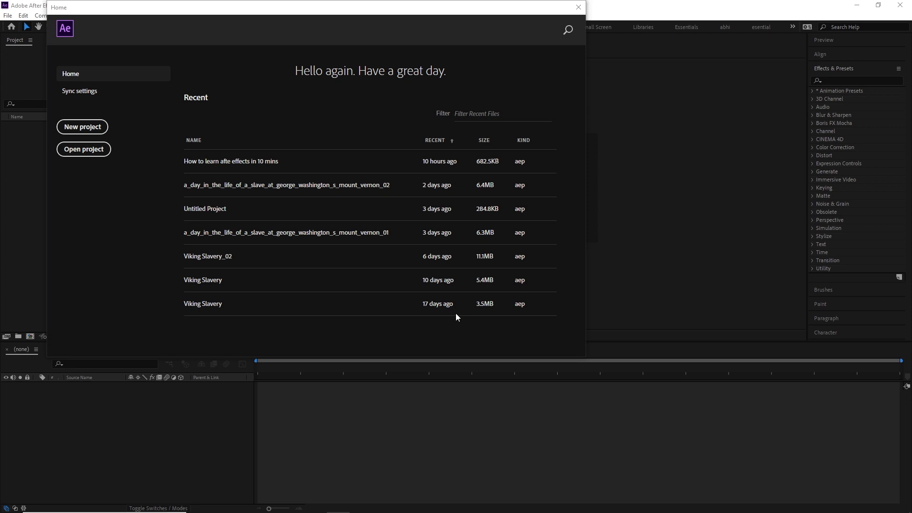
- Start a new project with a 1920 × 1080, 30 fps composition named "Mix motion Design", 5 seconds long with a white background
key("ctrl+alt+n")
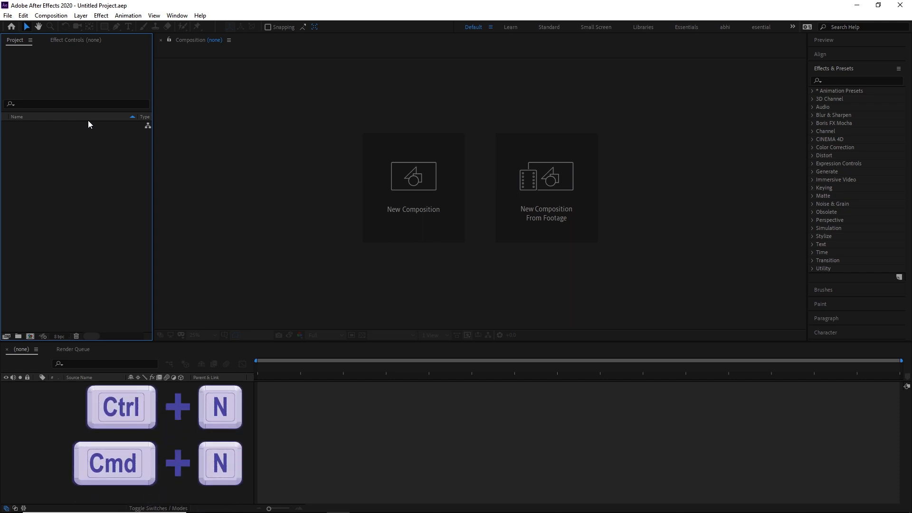
key("ctrl+n")
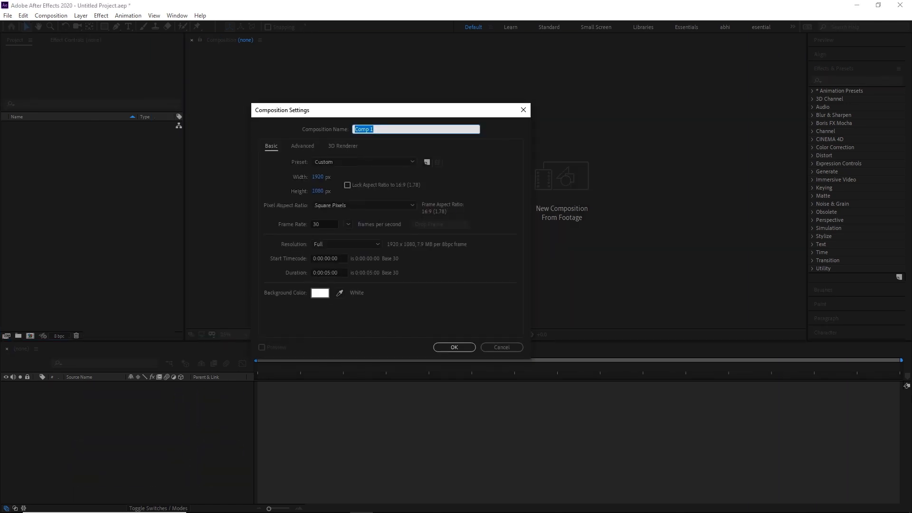
type("Mix motion D")
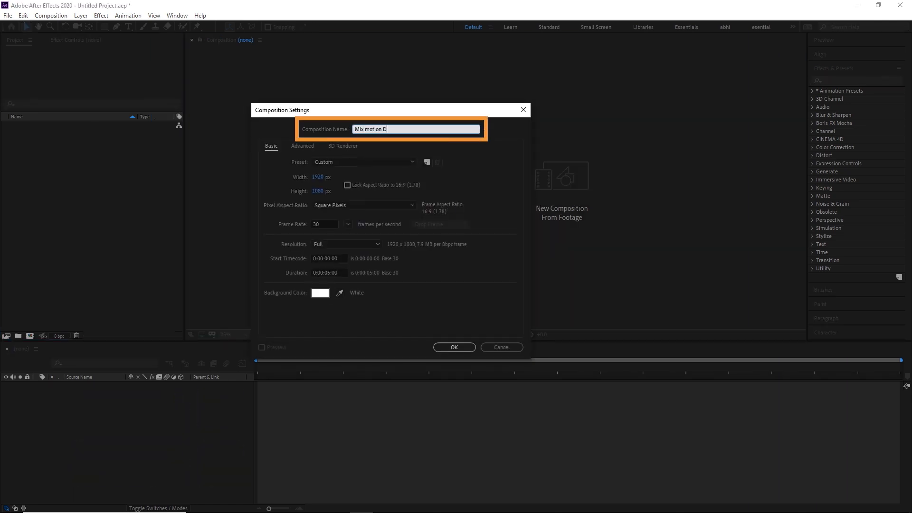
type("esign")
left_click(498, 185)
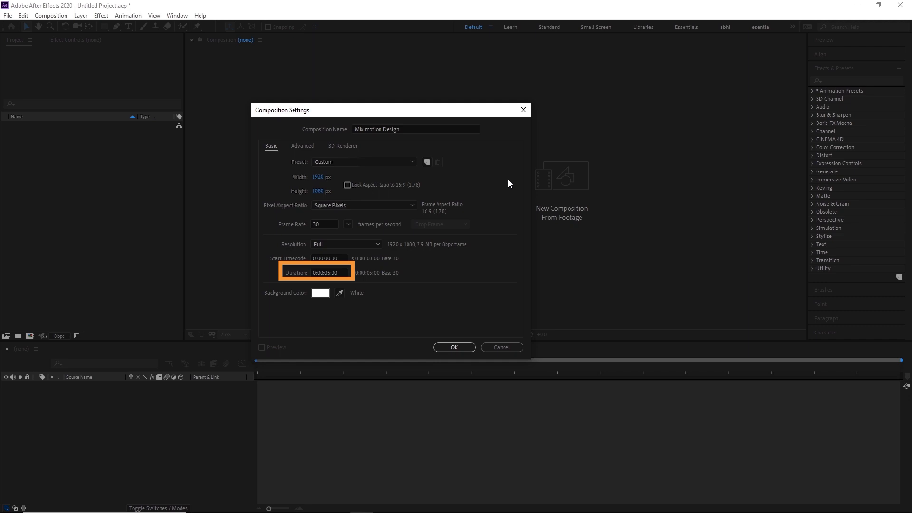
left_click(320, 293)
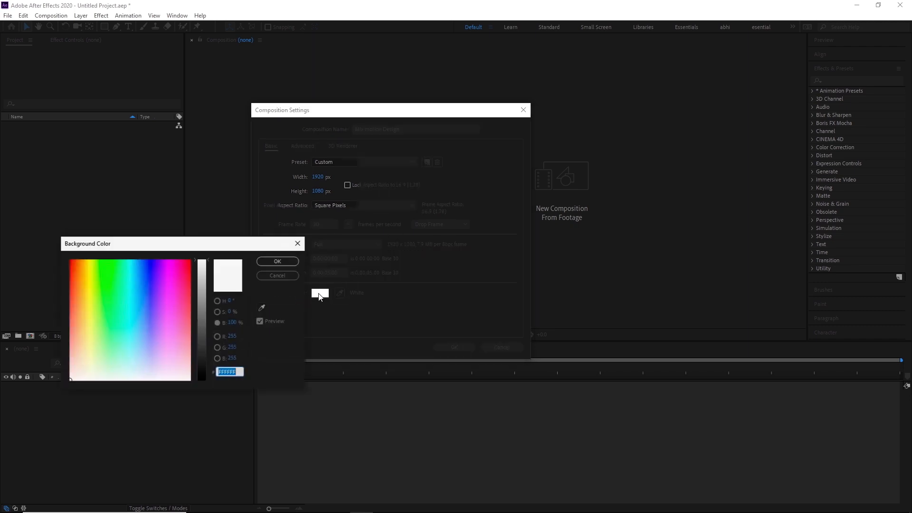
left_click(269, 276)
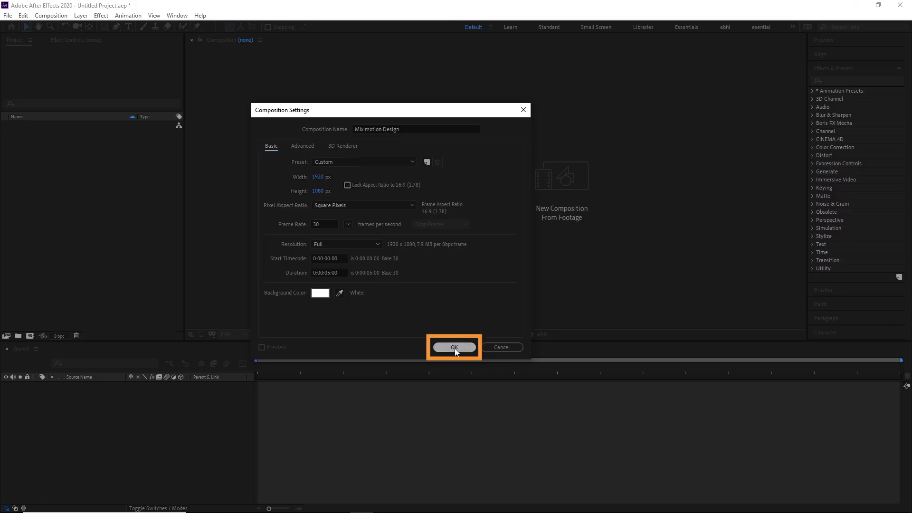
left_click(454, 347)
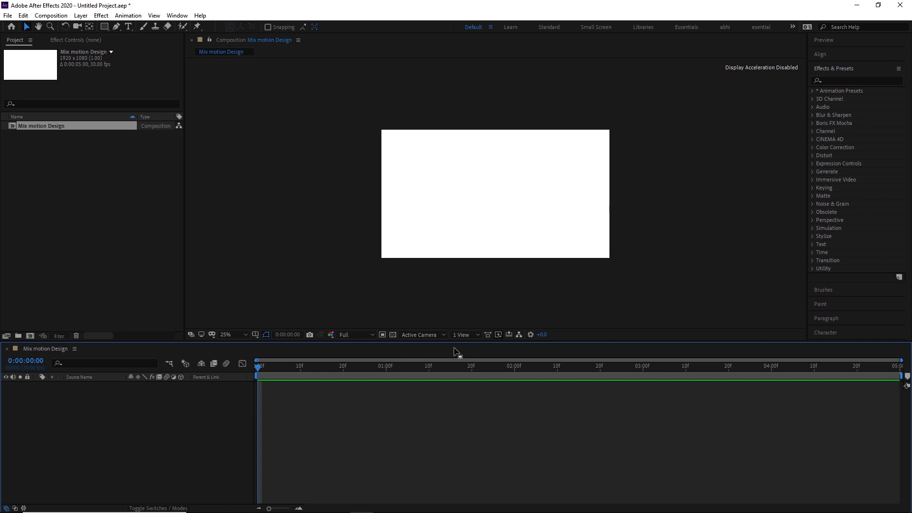
- Reopen the settings of the Mix motion Design composition to review them
key("ctrl+k")
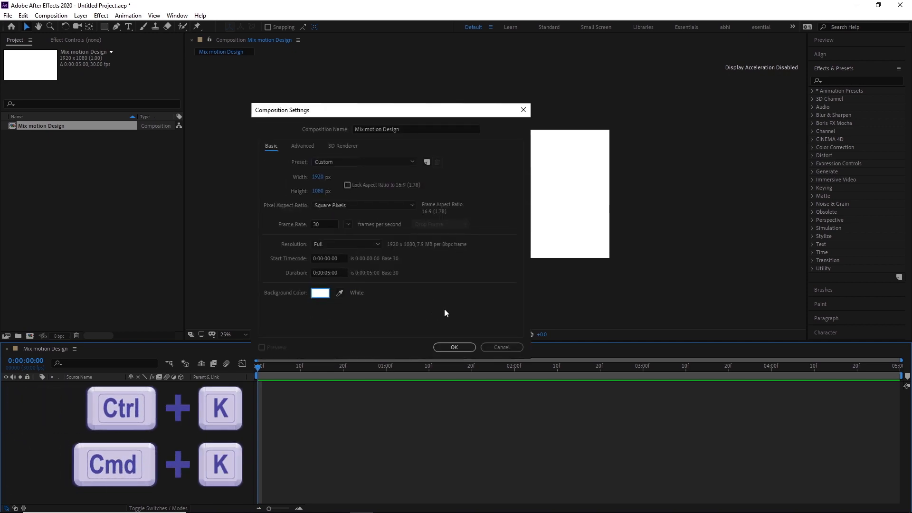
left_click(454, 347)
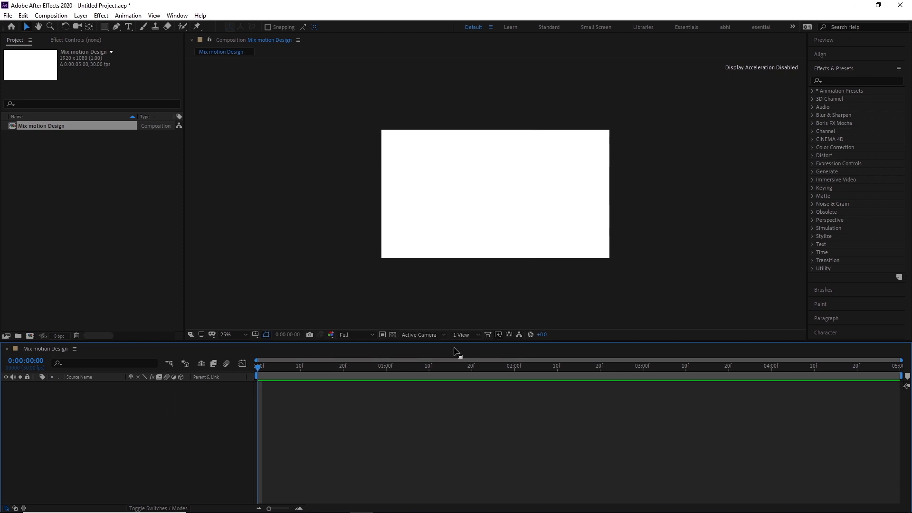
- Add a composition-sized solid layer in very light grey, about ECECEC, as the background
key("ctrl+y")
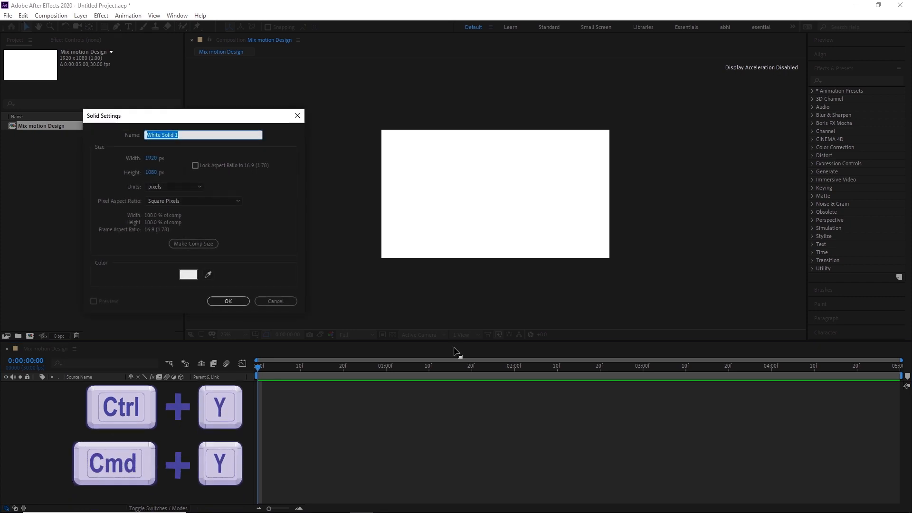
left_click(189, 274)
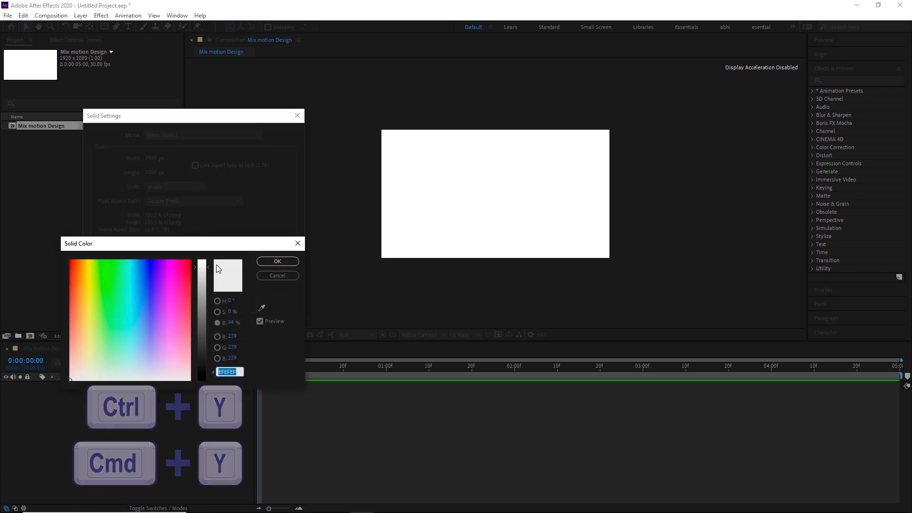
left_click_drag(207, 272, 208, 264)
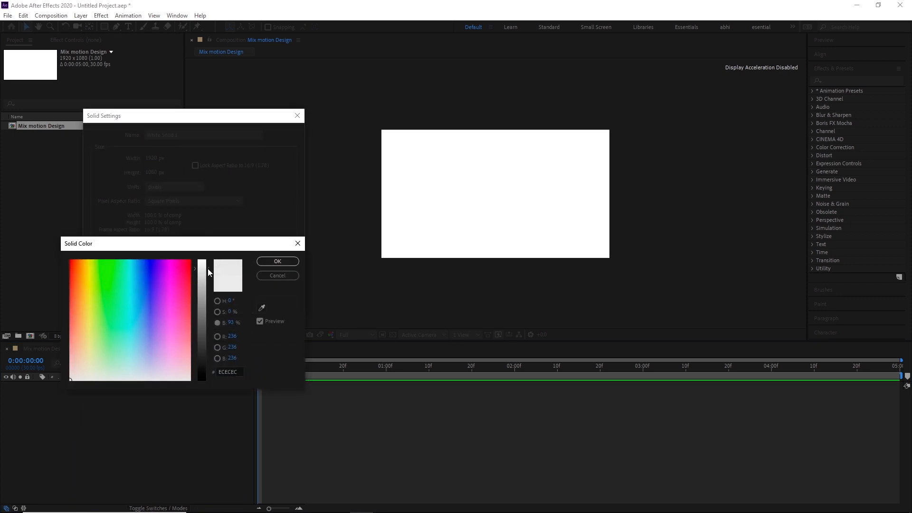
left_click(277, 262)
left_click(229, 300)
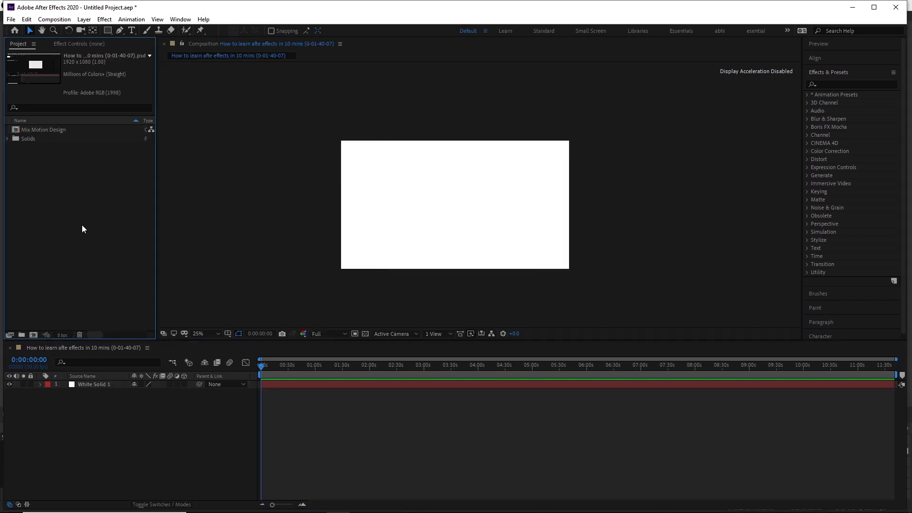
double_click(81, 233)
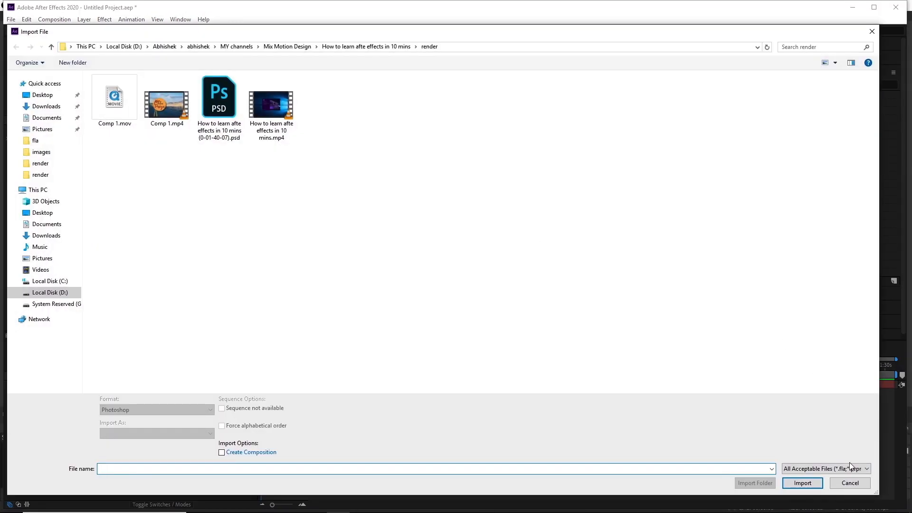
left_click(848, 474)
key("ctrl+i")
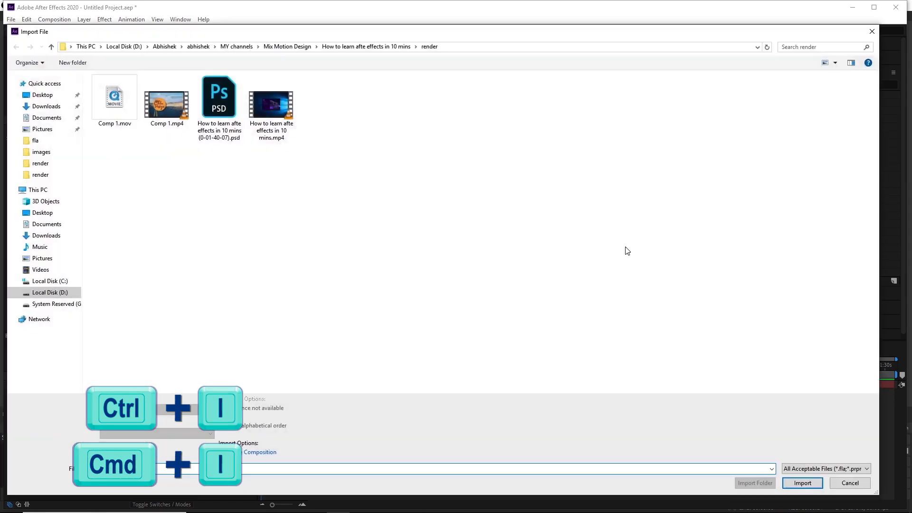
left_click(849, 483)
left_click(11, 19)
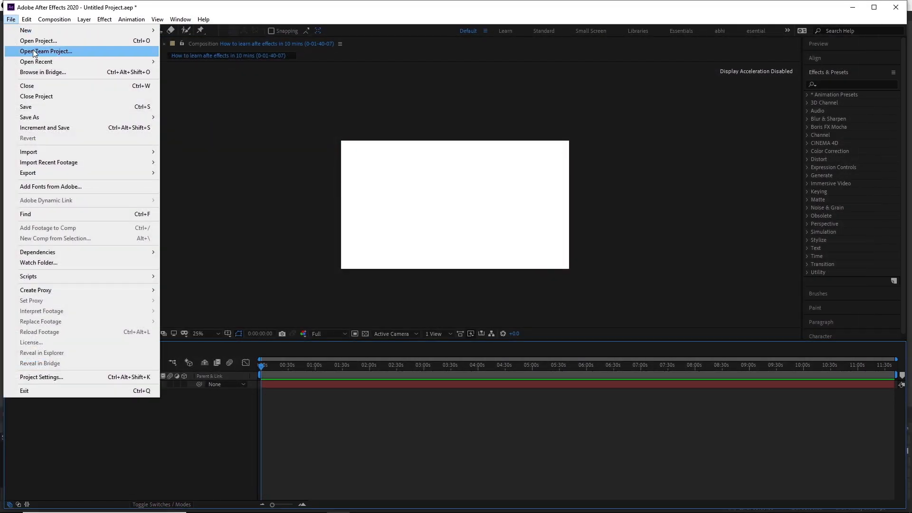
mouse_move(86, 155)
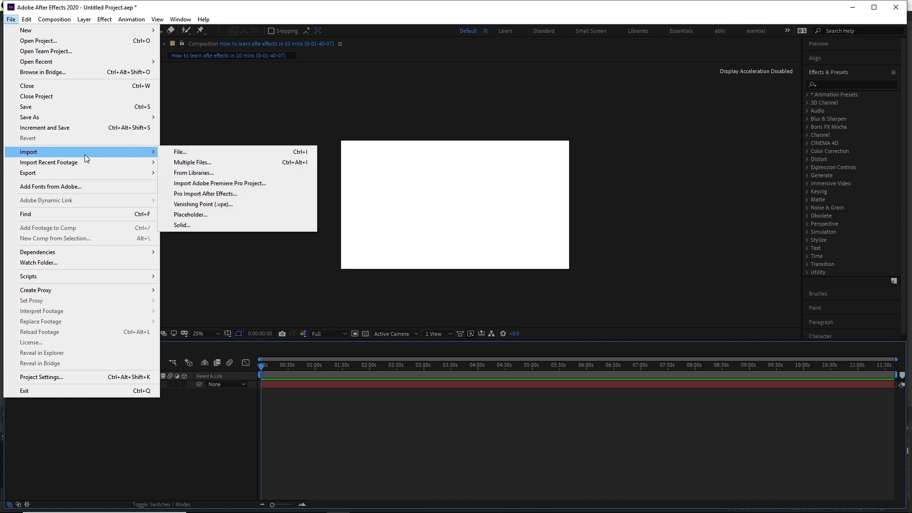
left_click(204, 151)
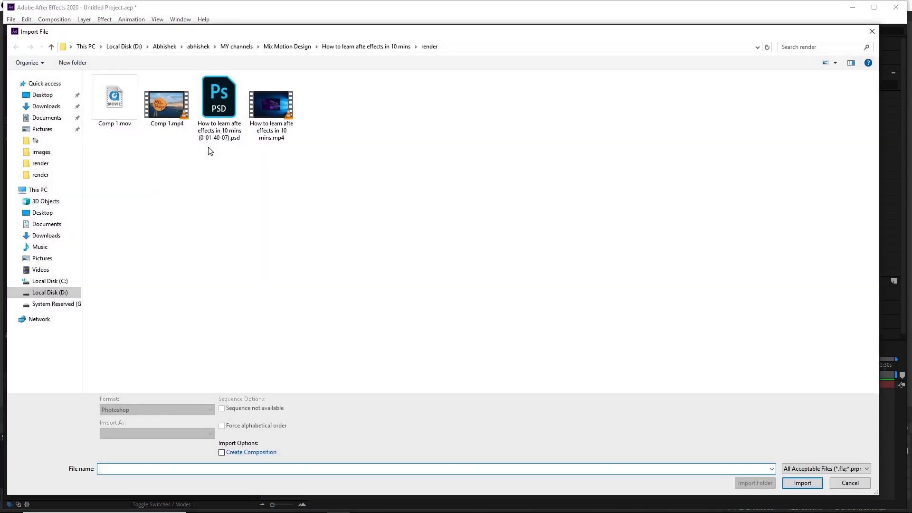
left_click(851, 482)
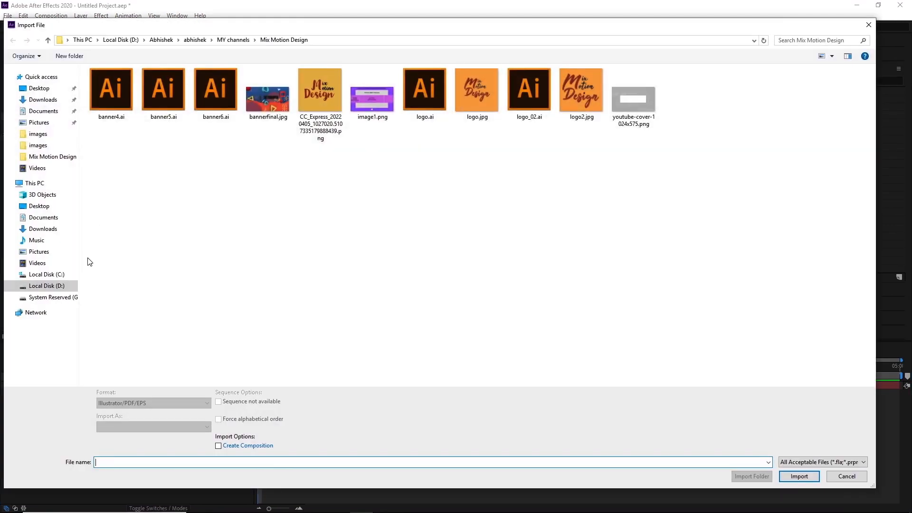
- Import logo_02.ai and place it in the Mix motion Design composition above the solid layer
left_click(530, 110)
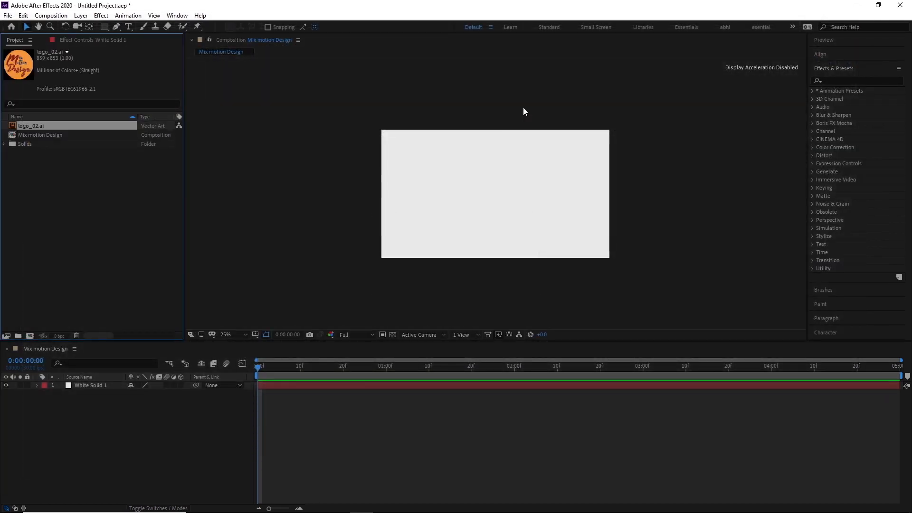
left_click_drag(48, 126, 90, 384)
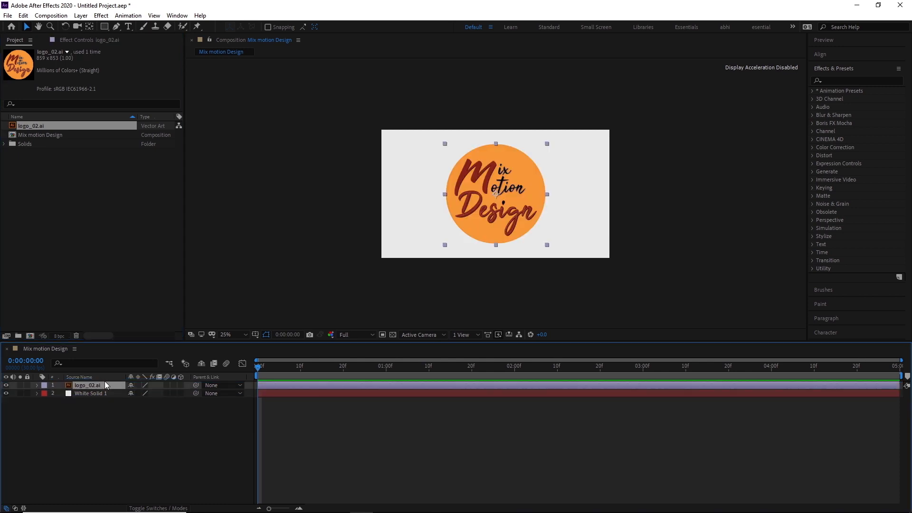
left_click(79, 427)
- Show the logo layer's transform properties and set its Scale to 65%
left_click(77, 386)
left_click(37, 386)
left_click(46, 394)
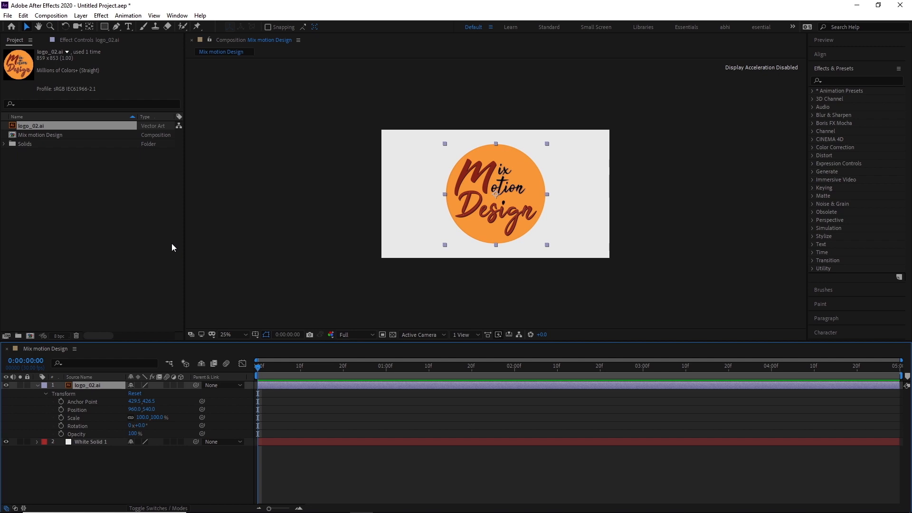
key("s")
left_click(160, 393)
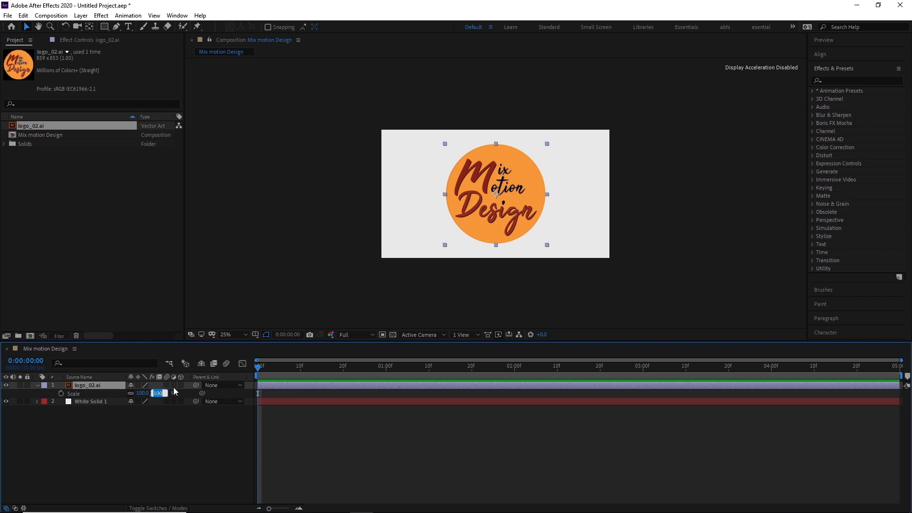
type("65")
key("Return")
- Add Position keyframes to the logo layer at 0:00:00:00 and 0:00:01:00, keeping it centred at both
key("p")
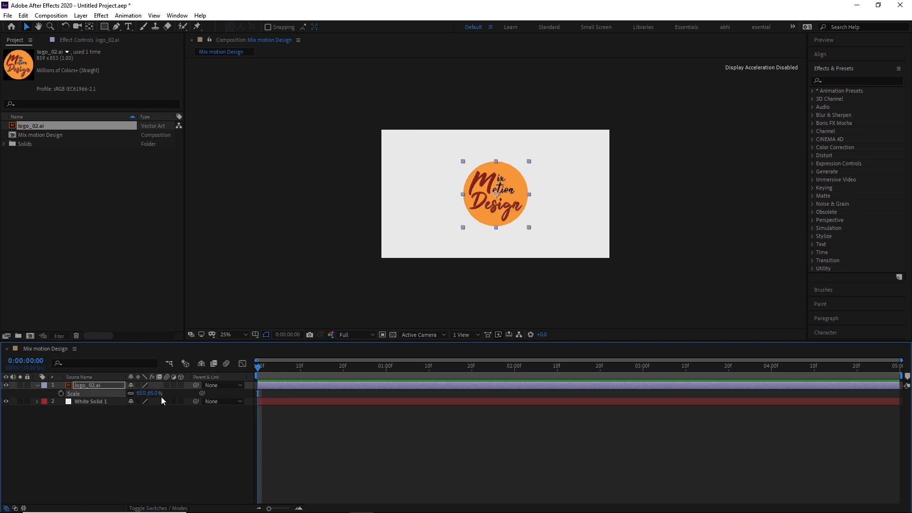
left_click(61, 393)
left_click(185, 450)
key("shift+Page_Down")
key("shift+Page_Down")
key("shift+Page_Down")
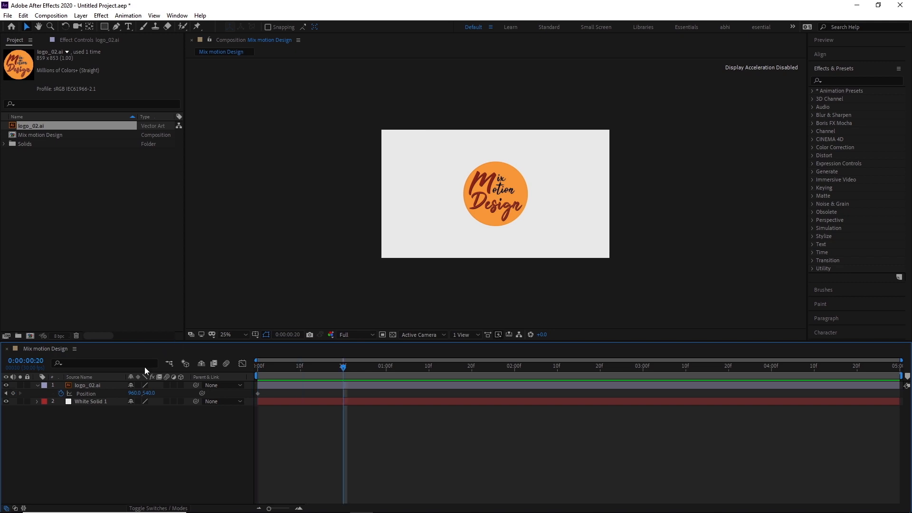
left_click(13, 393)
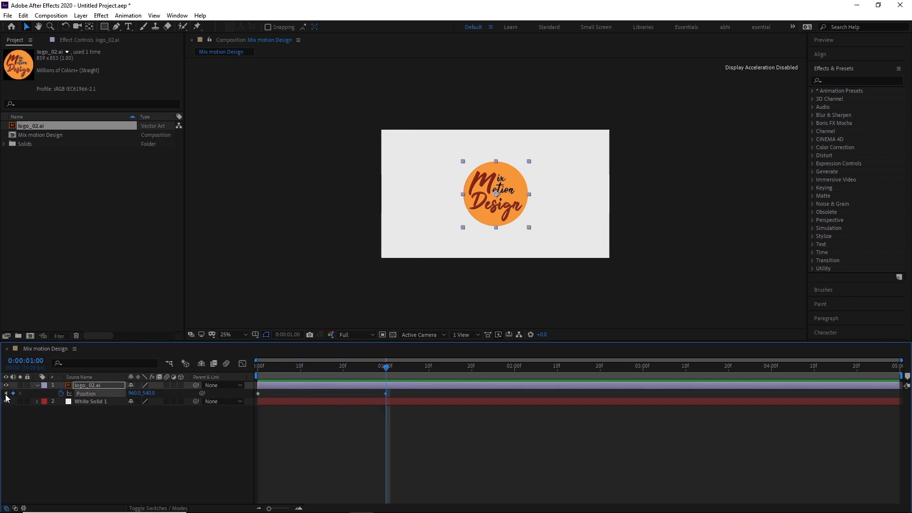
- Move the logo straight down below the frame at the first Position keyframe, to 960, 1500
key("Home")
key("shift+Down")
key("shift+Down")
key("shift+Down")
key("shift+Down")
key("shift+Down")
key("shift+Down")
key("shift+Down")
key("shift+Down")
key("shift+Down")
key("shift+Down")
key("shift+Down")
key("shift+Down")
key("shift+Down")
key("shift+Down")
key("shift+Down")
key("shift+Down")
key("shift+Down")
key("shift+Down")
key("shift+Down")
key("shift+Down")
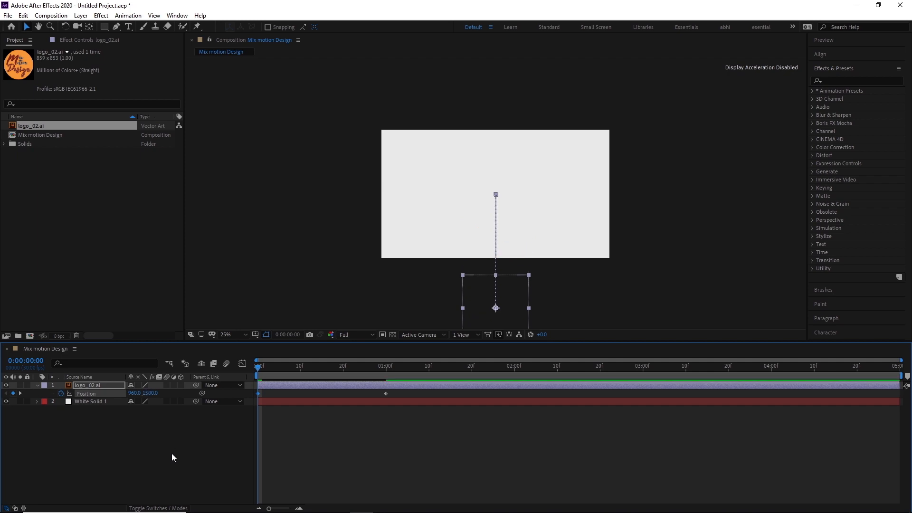
- End the work area at 0:00:01:00 and preview the logo rising into the frame
left_click(385, 367)
key("n")
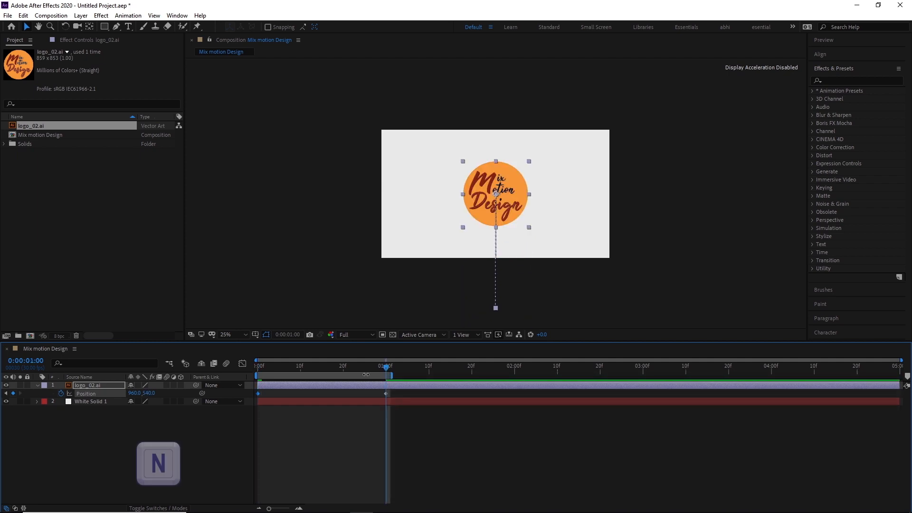
left_click(301, 408)
key("space")
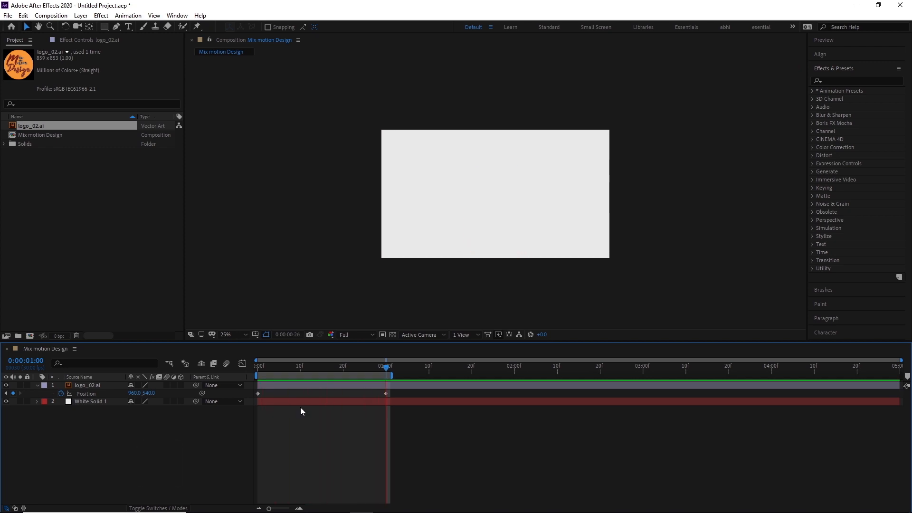
- Apply Easy Ease to both Position keyframes and extend the last one's speed influence far toward the start, then preview the motion
left_click_drag(398, 391, 251, 401)
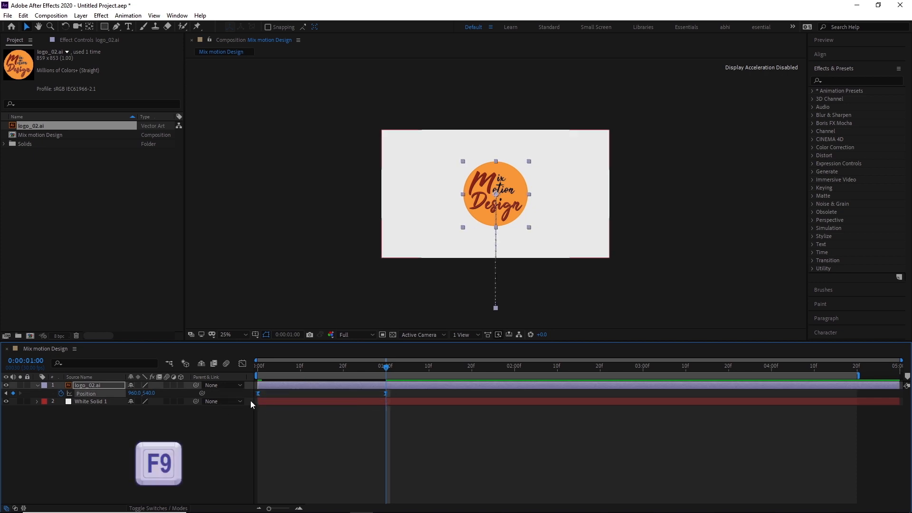
left_click(242, 365)
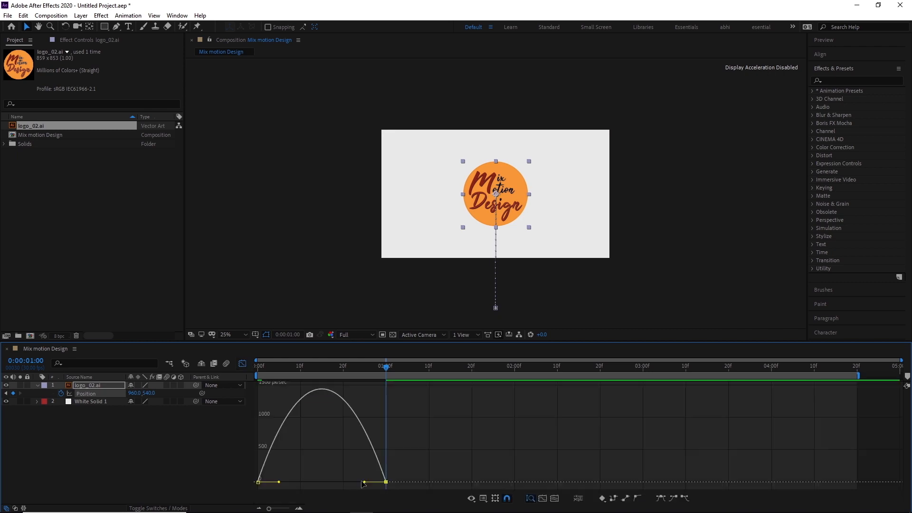
left_click_drag(364, 482, 281, 481)
key("shift+F3")
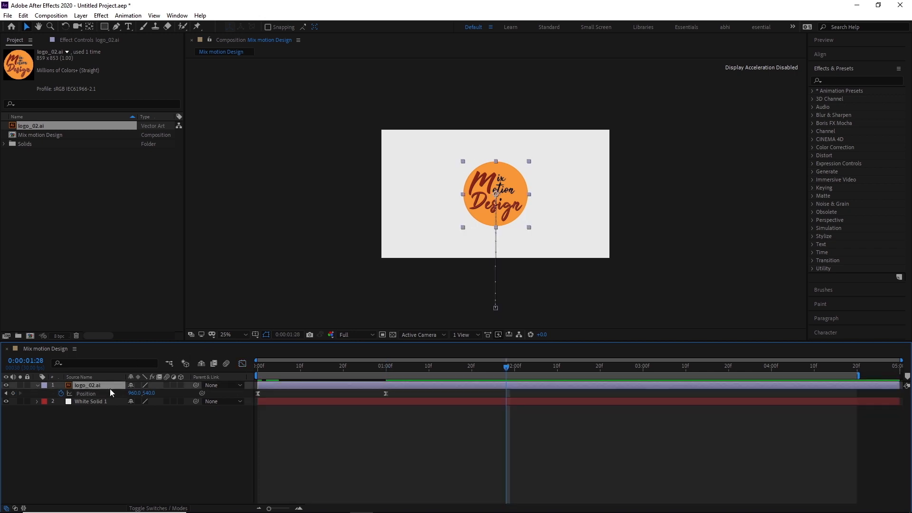
key("space")
- Add Rotation keyframes to the logo layer at 0:00:00:00 and 0:00:01:00, keeping it upright at both
key("r")
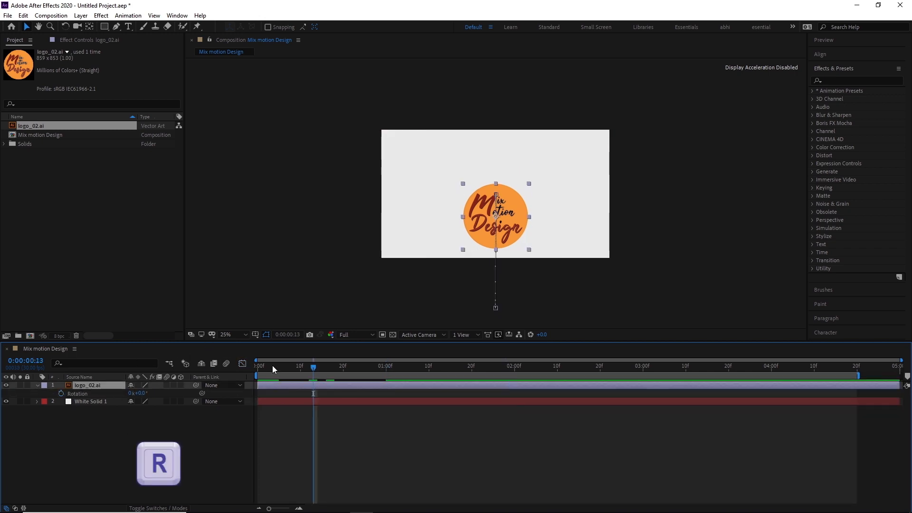
key("Home")
left_click(61, 393)
key("shift+p")
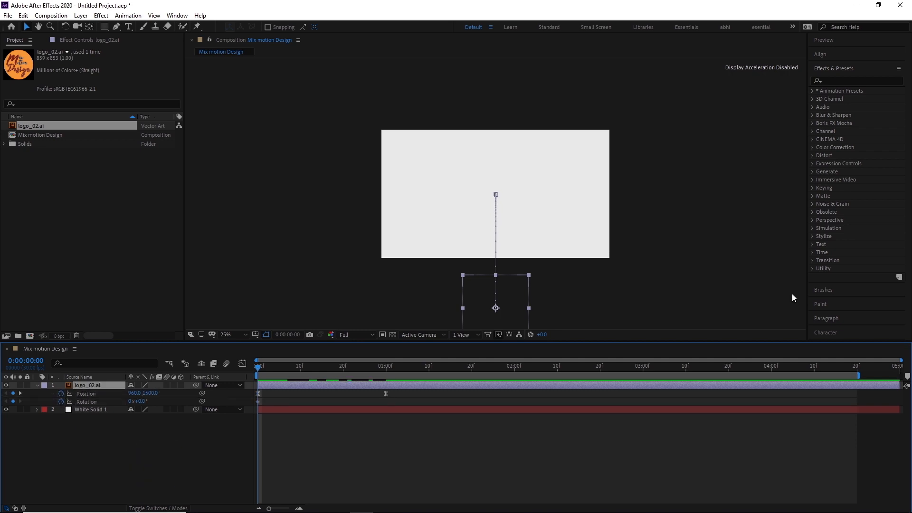
key("u")
left_click(388, 370)
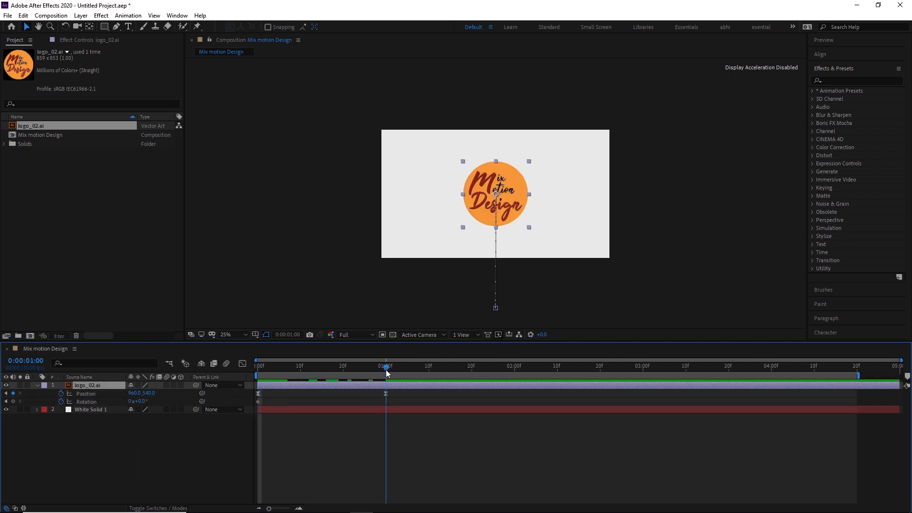
left_click(13, 402)
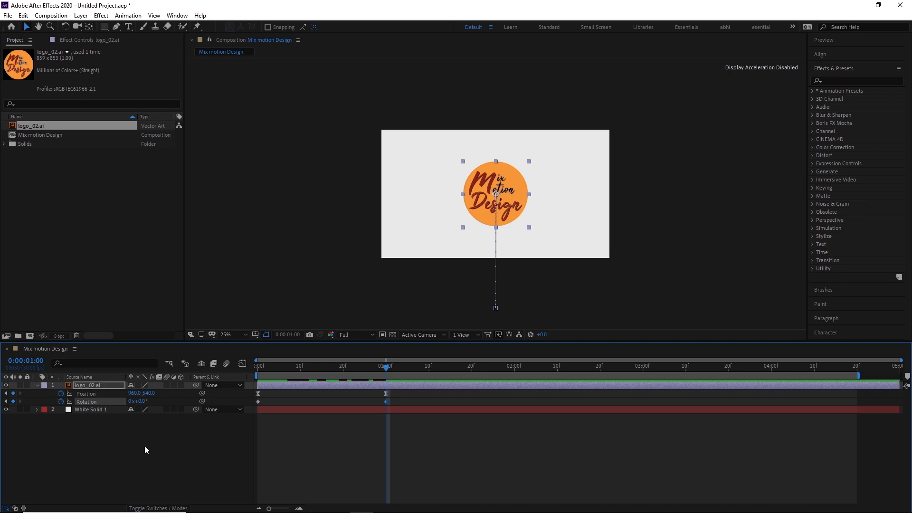
- Set the logo's Rotation to 25° at the first keyframe, 0:00:00:00
key("Home")
left_click(140, 401)
type("25")
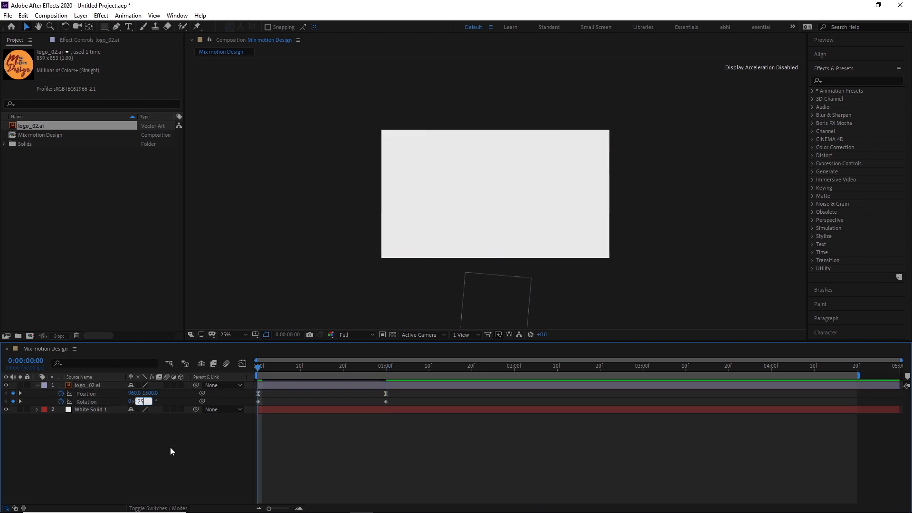
key("Return")
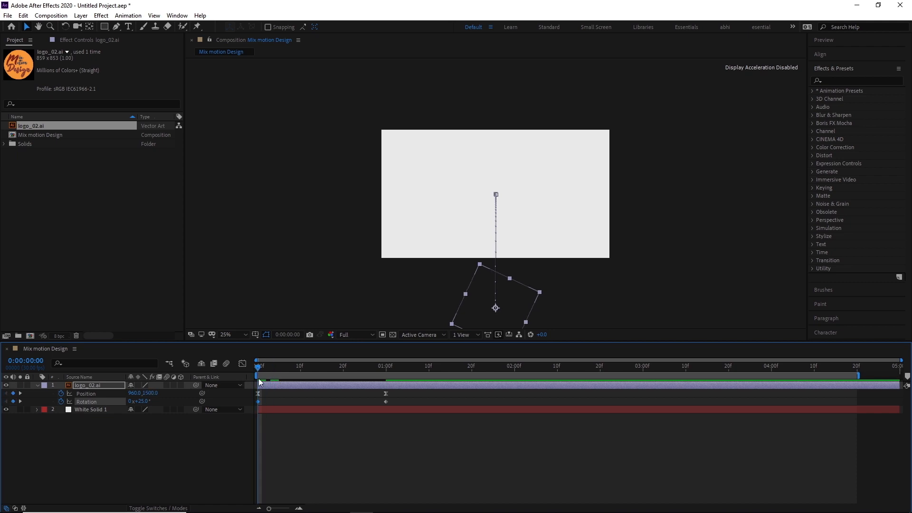
- Apply Easy Ease to both Rotation keyframes, extend the last one's influence toward the start in the speed graph, and preview the animation
left_click_drag(405, 404, 235, 406)
key("F9")
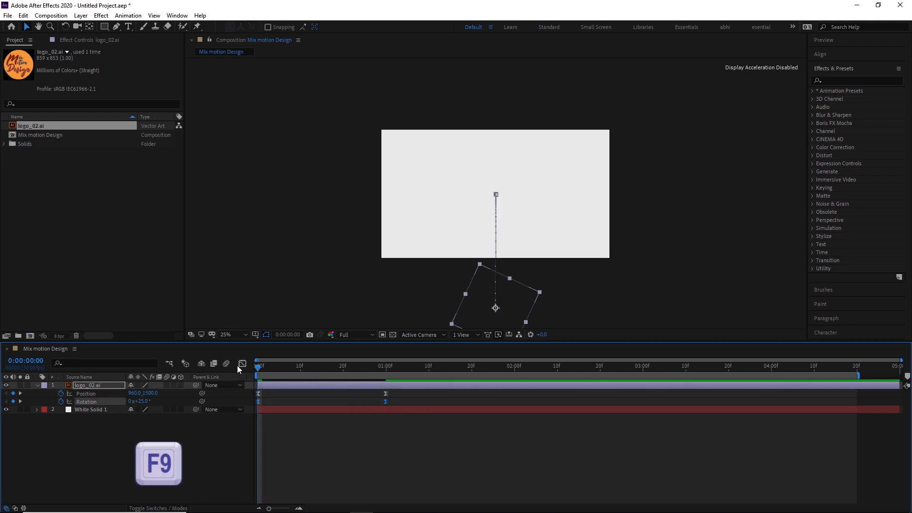
left_click(243, 363)
left_click_drag(551, 409, 337, 389)
left_click(242, 363)
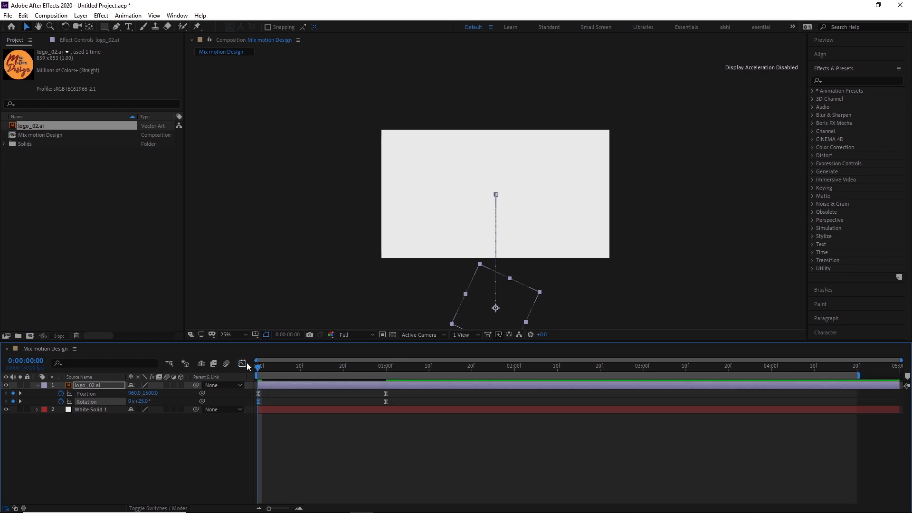
left_click(701, 294)
key("space")
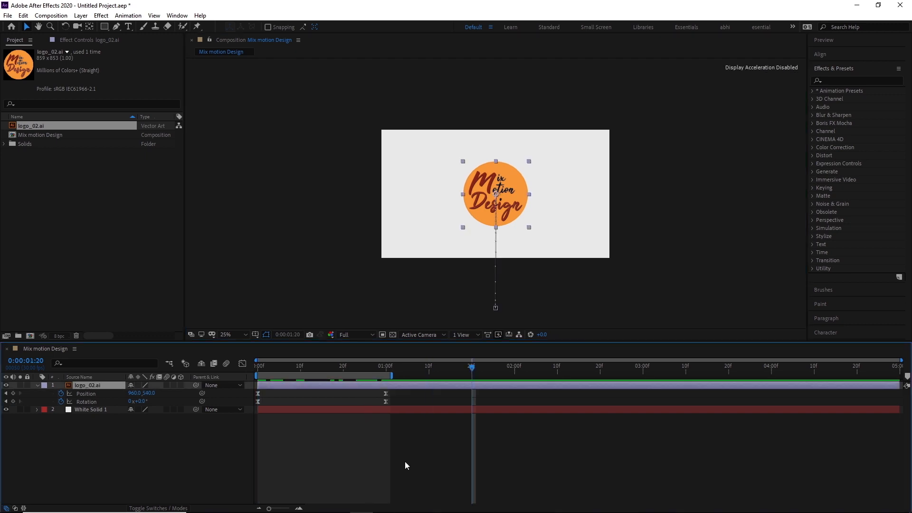
- Hold the logo with Position and Rotation keyframes at 0:00:02:10, and nudge it straight left to 400, 540 at 0:00:03:00
left_click(138, 473)
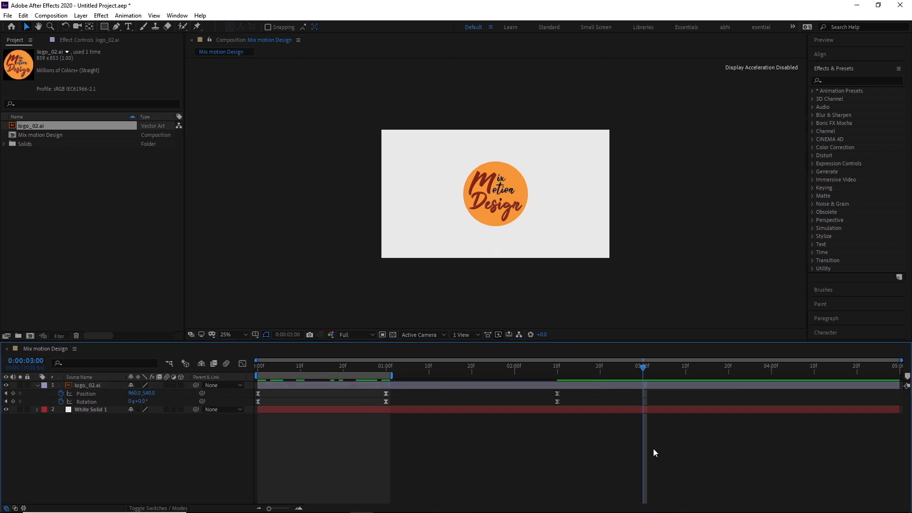
left_click(86, 394)
key("shift+Left")
key("shift+Left")
key("shift+Left")
key("shift+Left")
key("shift+Left")
key("shift+Left")
key("shift+Left")
key("shift+Left")
key("shift+Left")
key("shift+Left")
key("shift+Left")
key("shift+Left")
key("shift+Left")
key("shift+Left")
key("shift+Left")
key("shift+Left")
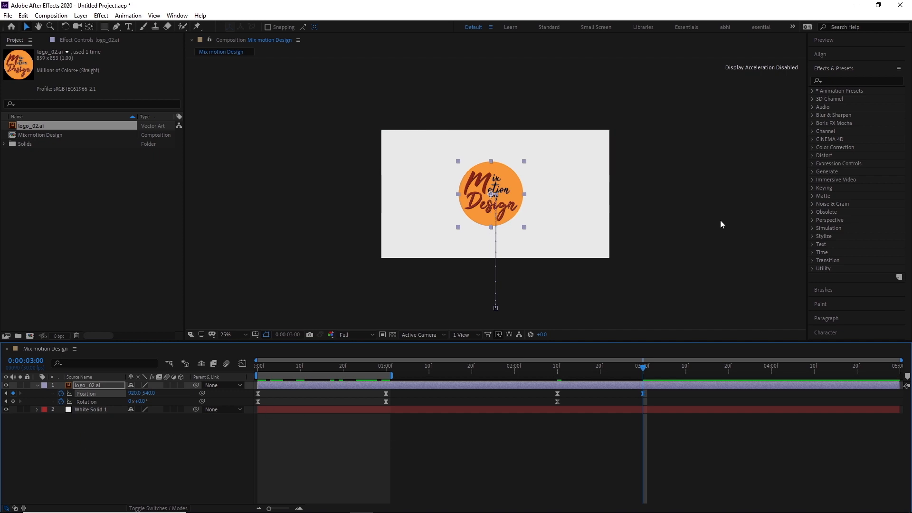
key("shift+Left")
key("shift+Left")
key("shift+Left")
key("shift+Left")
key("shift+Left")
key("shift+Left")
key("shift+Left")
key("shift+Left")
key("shift+Left")
key("shift+Left")
key("shift+Left")
key("shift+Left")
key("shift+Left")
key("shift+Left")
key("shift+Left")
key("shift+Left")
key("shift+Left")
key("shift+Left")
key("shift+Left")
key("shift+Left")
- Rebalance the speed graph of the logo's sideways move so the speed peaks near the middle between 0:00:02:10 and 0:00:03:00
left_click(557, 393)
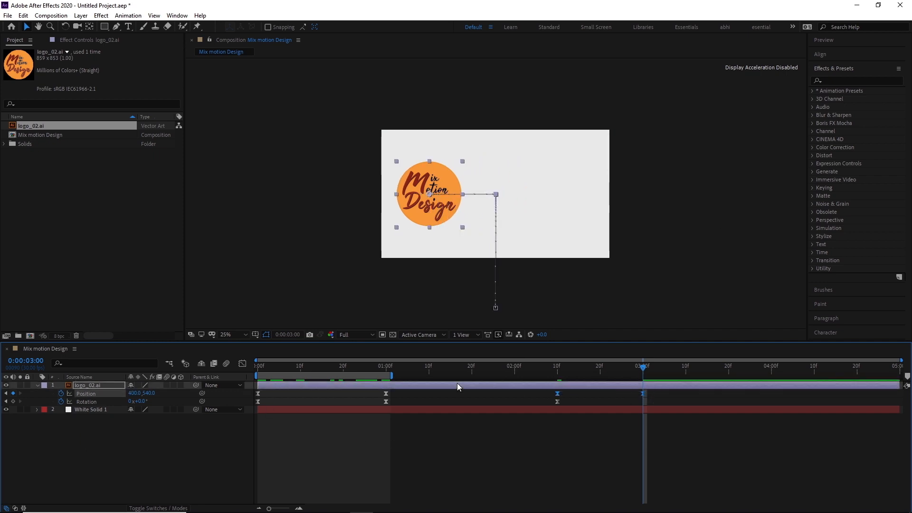
left_click(242, 364)
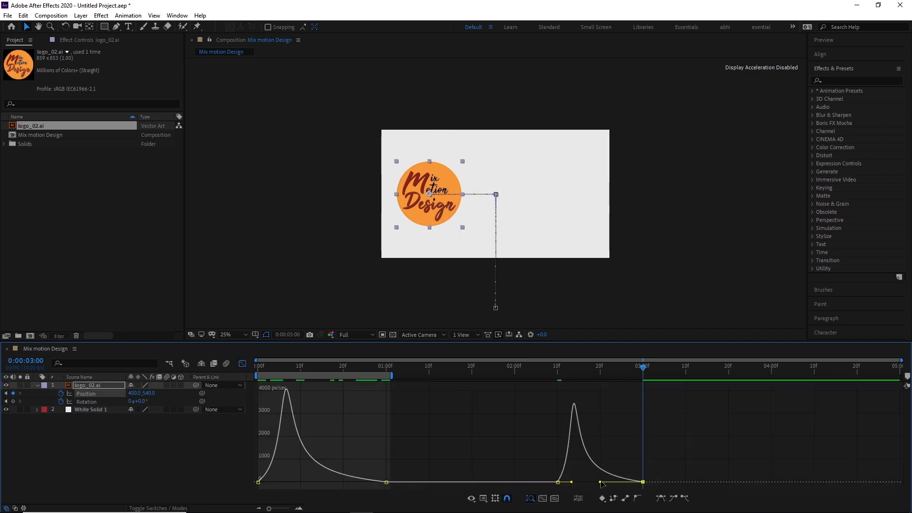
mouse_move(607, 482)
left_mouse_down()
mouse_move(577, 482)
mouse_move(594, 482)
left_mouse_up()
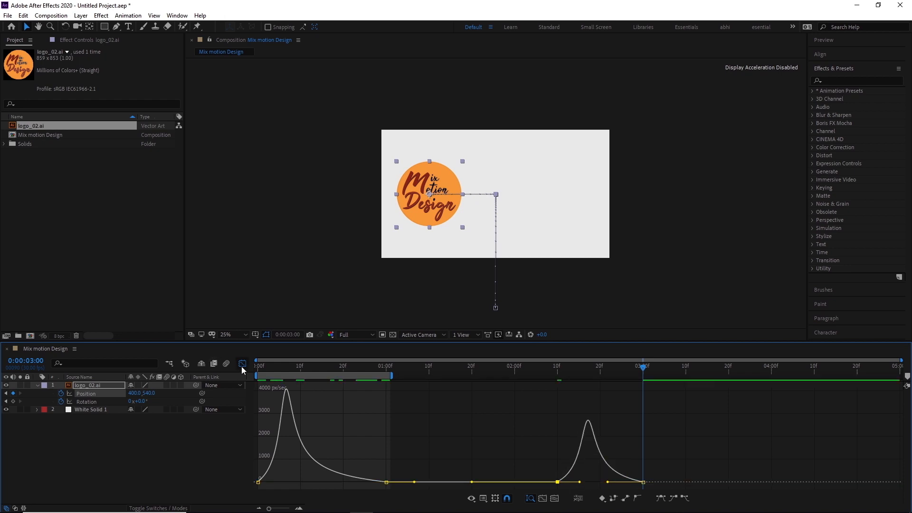
left_click(242, 364)
- End the work area just past 0:00:03:00 to preview the logo animation, and extend it to the full composition
left_click_drag(516, 374, 649, 375)
key("space")
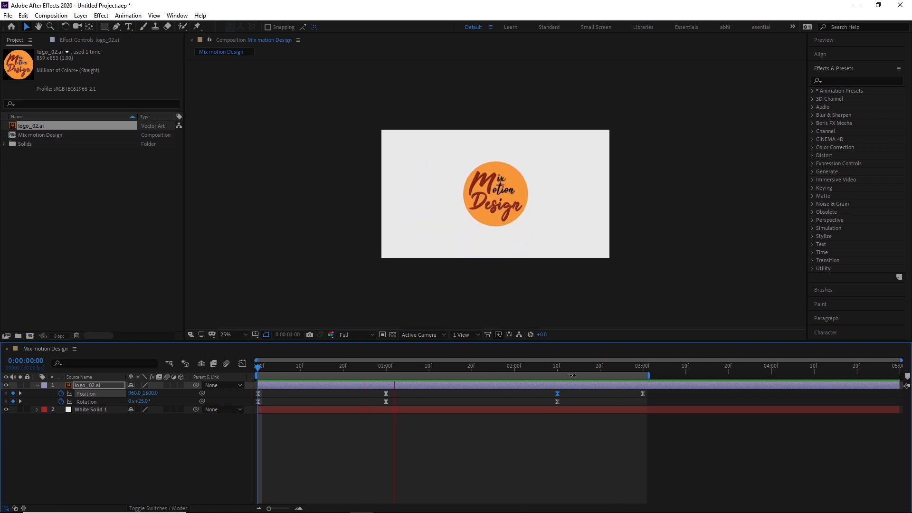
key("space")
left_click_drag(649, 375, 700, 375)
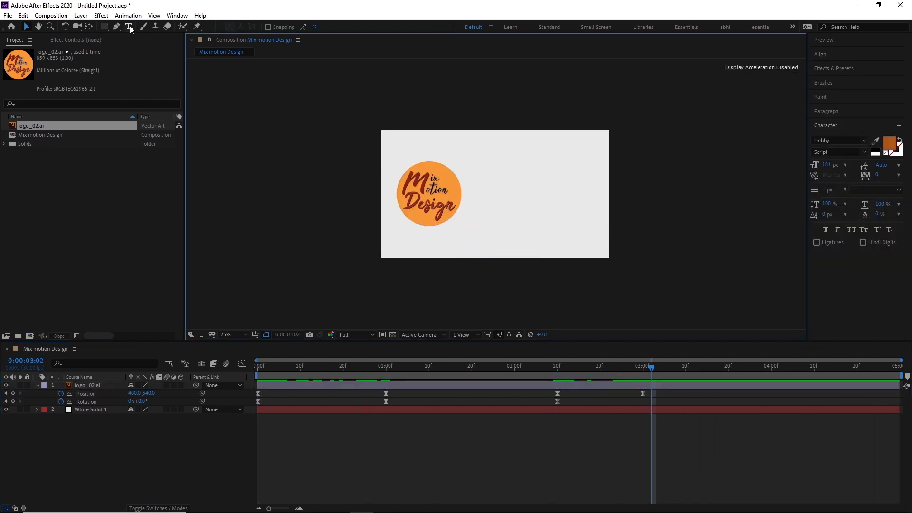
- Add the text "Mix Motion Design" and place it beside the logo, on the empty right part of the frame
left_click(129, 26)
left_click(482, 180)
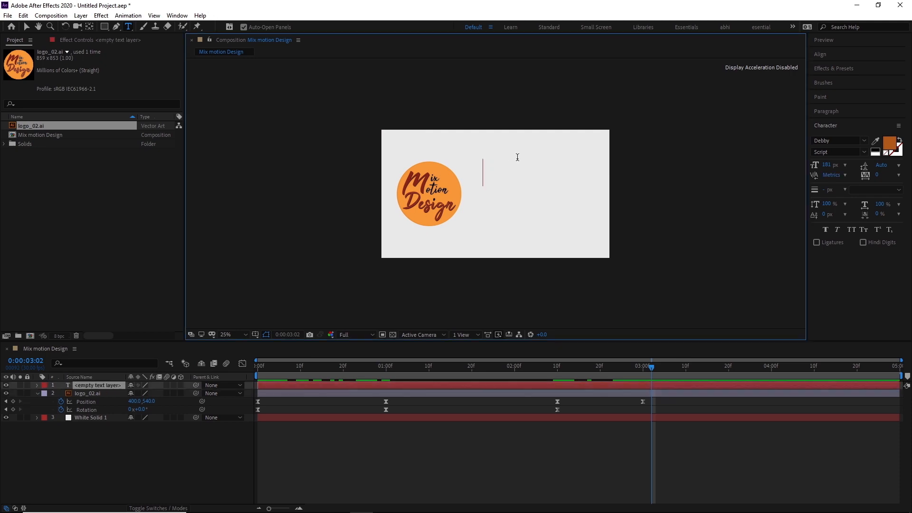
type("Mix Motion Design")
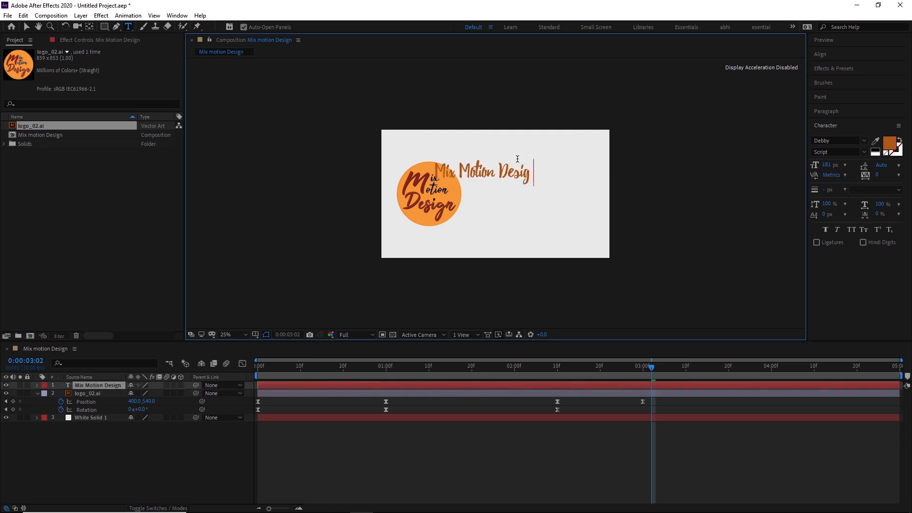
left_click_drag(517, 166, 558, 185)
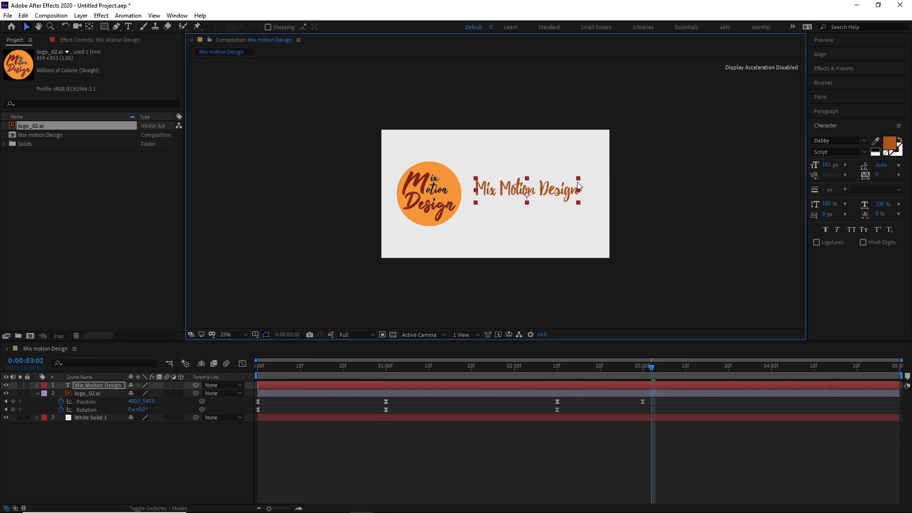
- Change the font of the Mix Motion Design text to Tahul
left_click(824, 140)
type("Tahu")
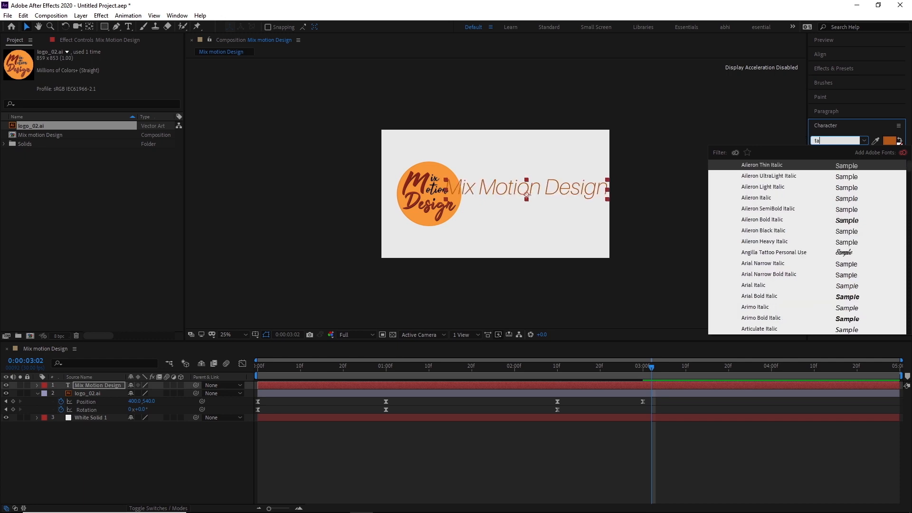
left_click(751, 167)
left_click(101, 385)
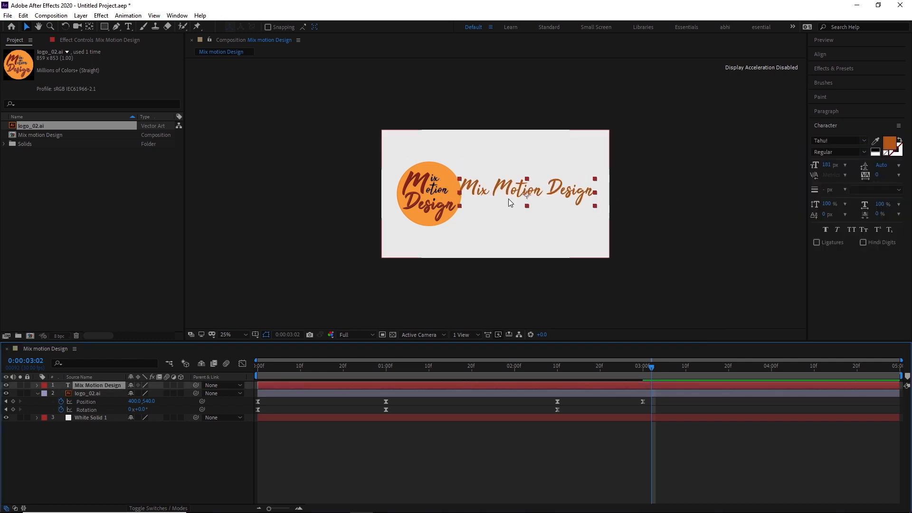
- Shift the text right, clear of the logo, and break it so "Design" starts a second line
left_click_drag(549, 195, 564, 195)
double_click(564, 195)
left_click(564, 195)
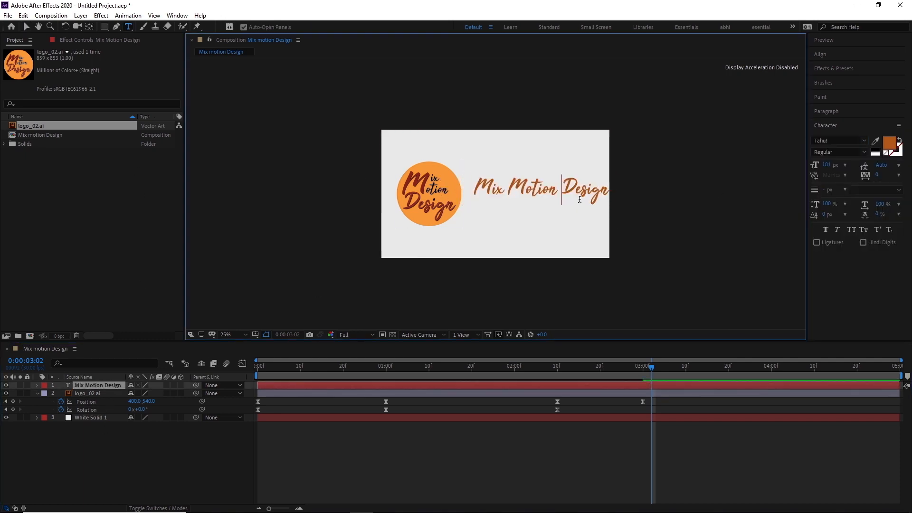
key("Return")
- Enlarge the text to 268 px and move it slightly up and left to fit the space beside the logo
left_click_drag(827, 165, 874, 165)
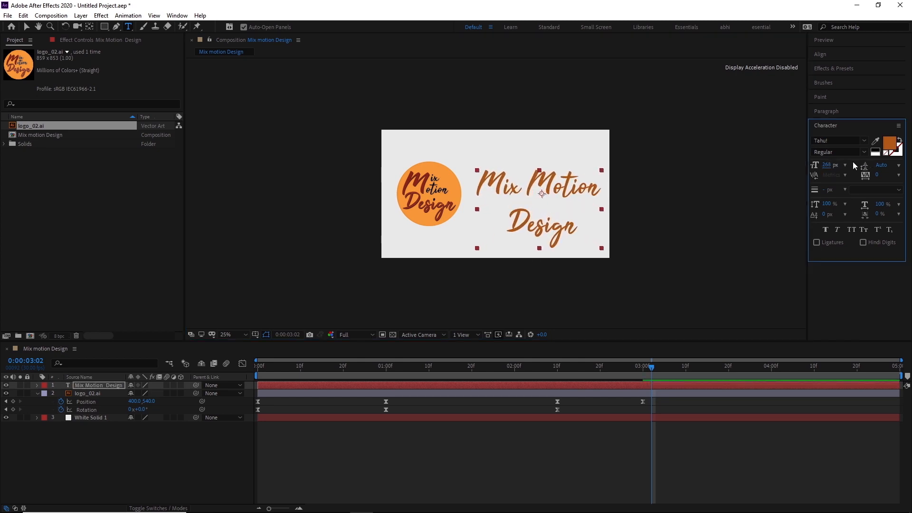
key("v")
left_click_drag(570, 191, 561, 185)
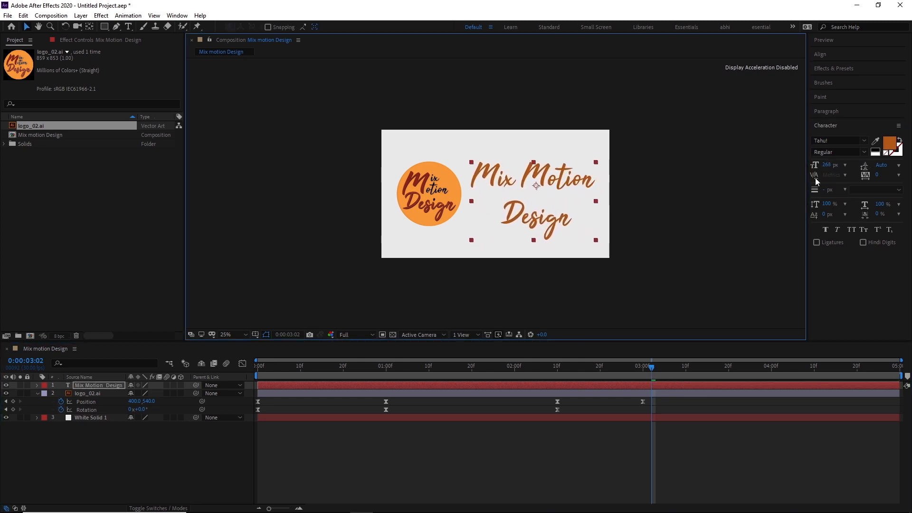
- Recolour the text with the dark red sampled from the logo's lettering, and deselect it
left_click(875, 140)
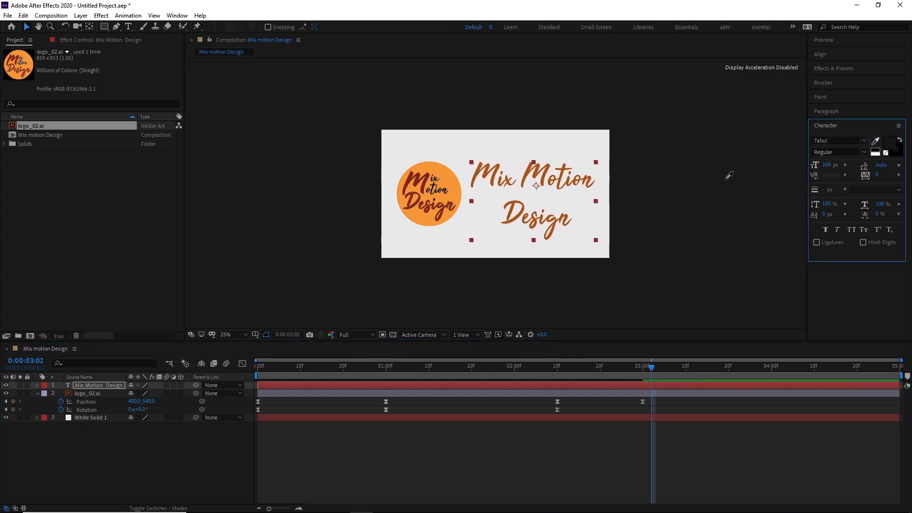
left_click(409, 179)
left_click(280, 192)
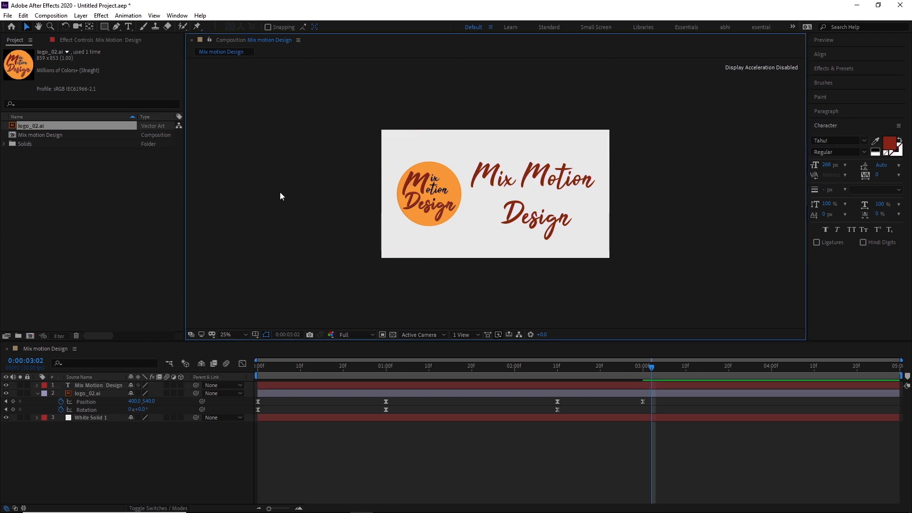
- Move the start of the text layer to 0:00:03:00
left_click(645, 368)
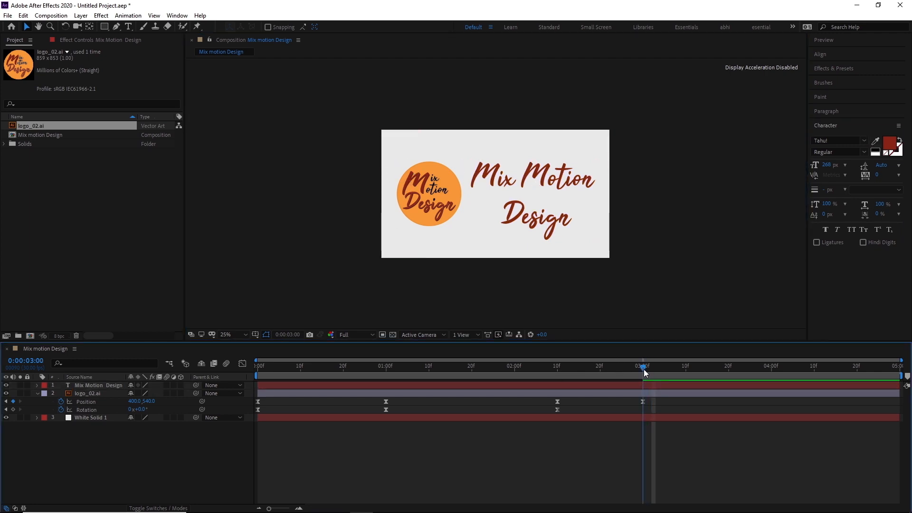
left_click(685, 389)
left_click(689, 387)
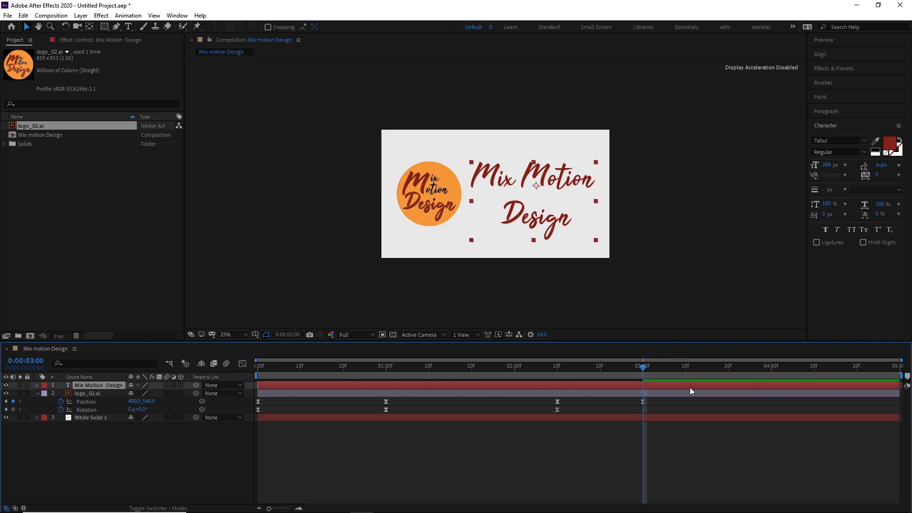
key("bracketleft")
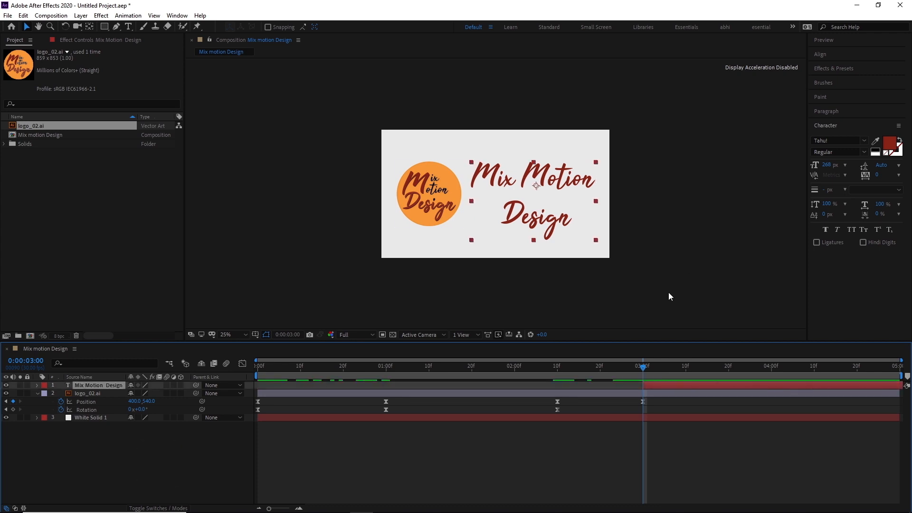
- Add Opacity keyframes at 100% to the text layer at 0:00:03:00 and 0:00:03:20
key("t")
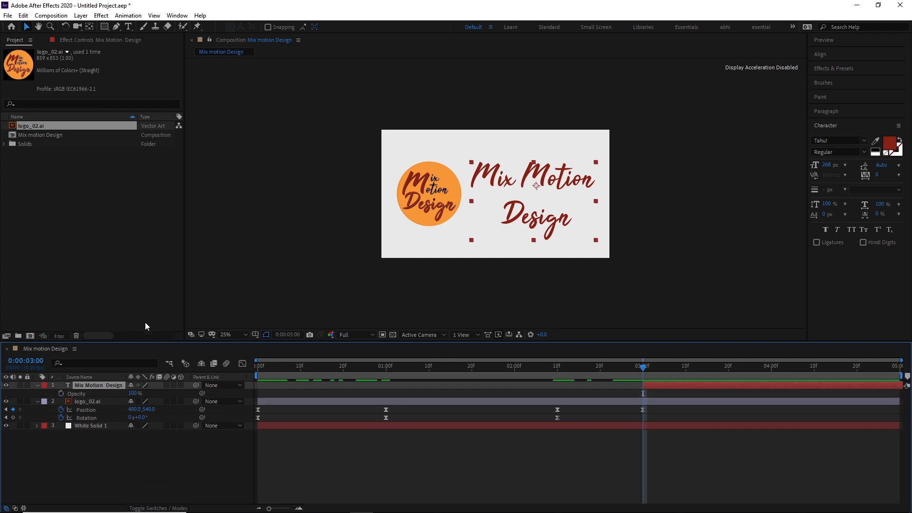
left_click(60, 394)
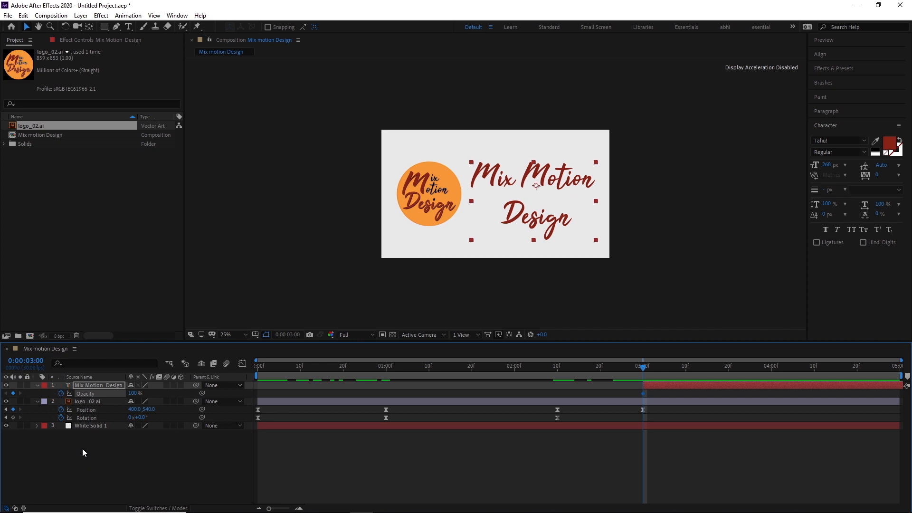
key("shift+Page_Down")
key("shift+Page_Down")
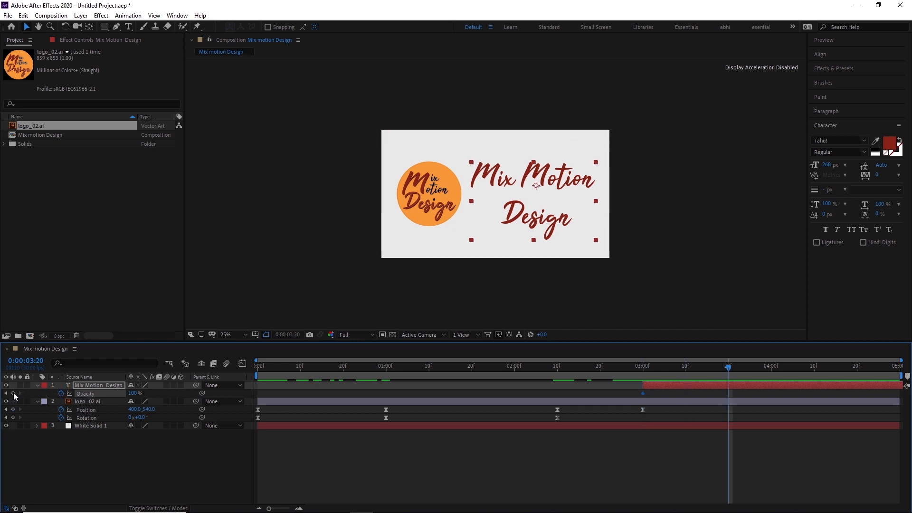
left_click(14, 392)
- Set the text layer's Opacity to 0% at the first keyframe, 0:00:03:00
key("shift+Page_Up")
key("shift+Page_Up")
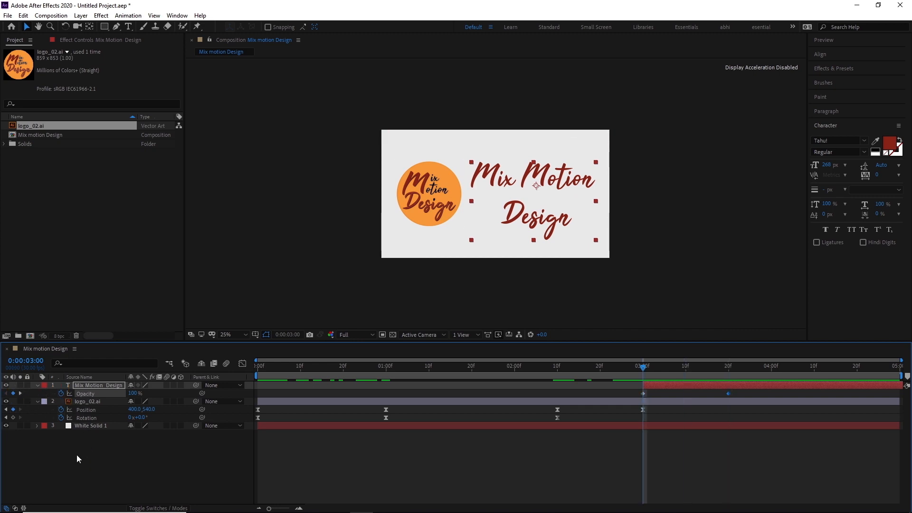
left_click(133, 393)
type("0")
key("Return")
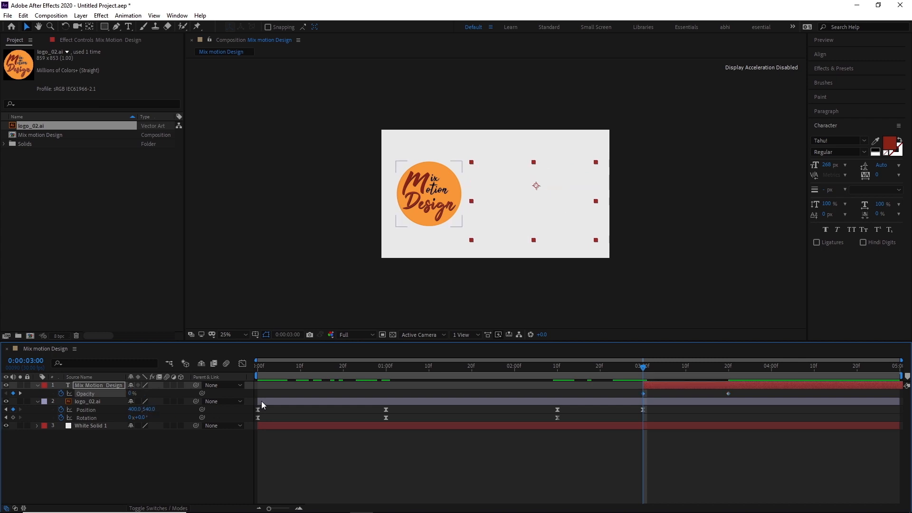
- Apply Easy Ease to both Opacity keyframes of the text layer and return the playhead to 0:00:02:16, with that layer selected
left_click_drag(751, 392, 639, 396)
key("F9")
left_click_drag(592, 373, 583, 376)
left_click(662, 387)
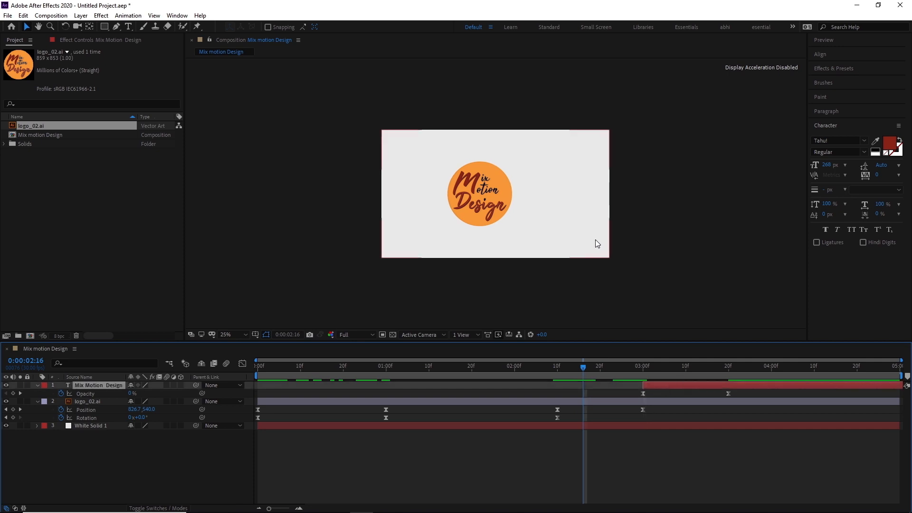
- Move the start of the text layer to 0:00:02:16 and end the work area at about 0:00:04:00
key("bracketleft")
left_click_drag(596, 368, 770, 380)
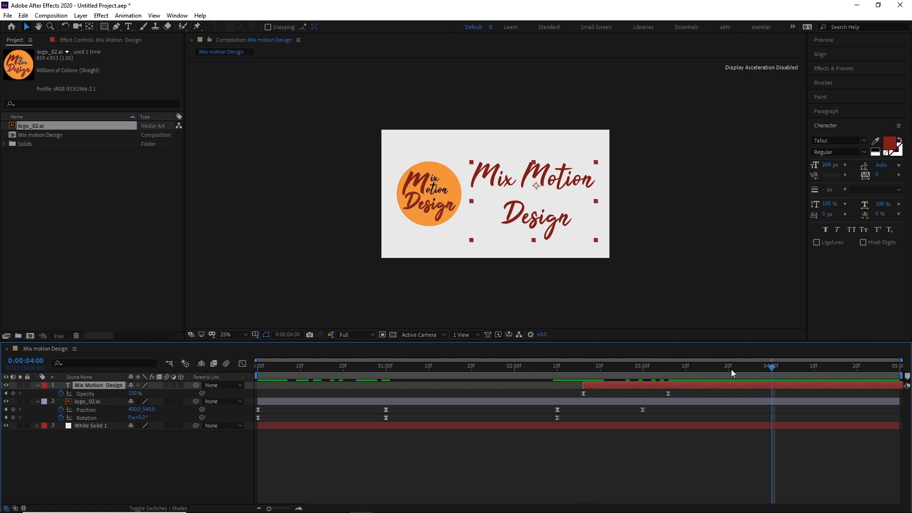
key("n")
- Preview the logo and title animation from the first frame
key("Home")
left_click(728, 130)
key("space")
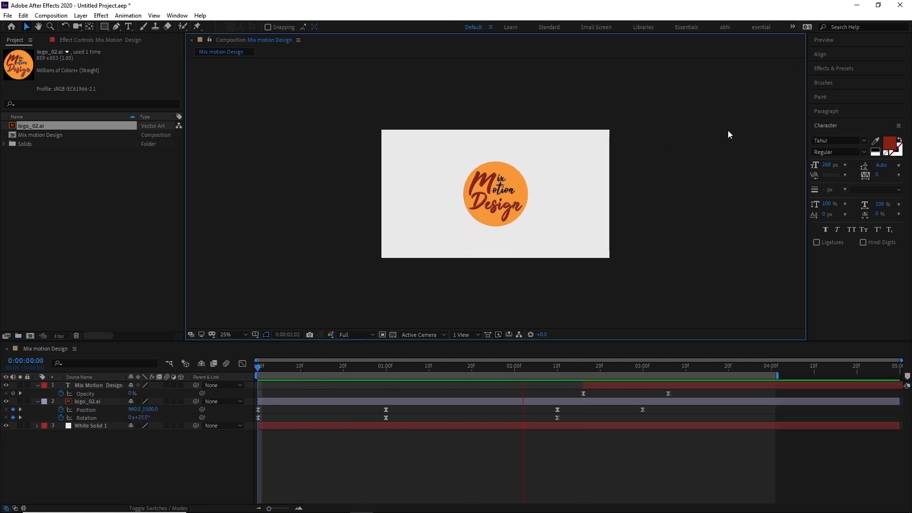
key("space")
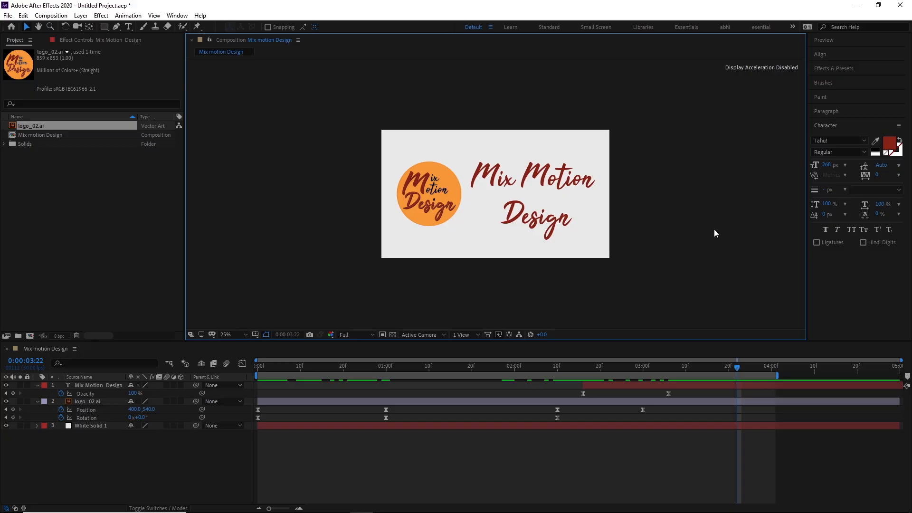
- Move the logo's Position and Rotation keyframes at 0:00:02:10 to 0:00:02:04 and start the text layer slightly earlier, at about 0:00:02:12
left_click_drag(571, 409, 550, 421)
left_click_drag(556, 418, 530, 418)
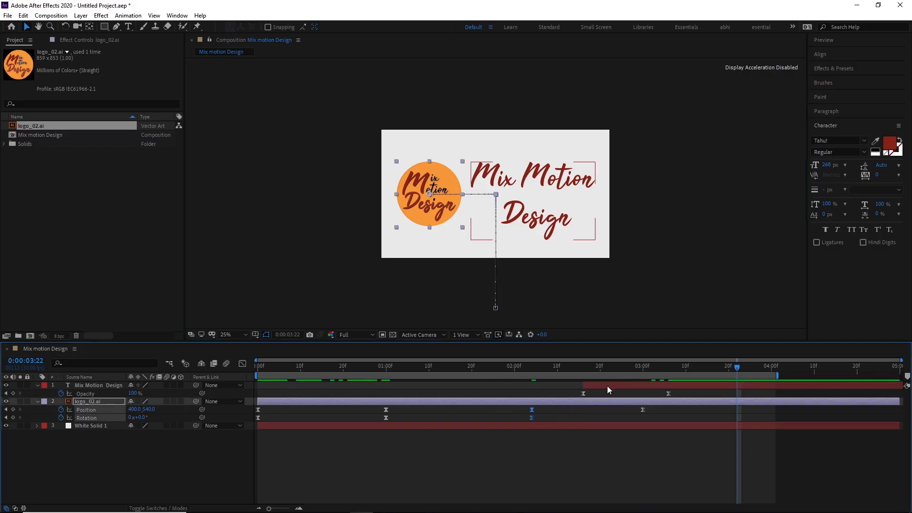
left_click_drag(607, 386, 590, 386)
- Shift the text's Opacity keyframes and the logo's keyframes from 0:00:02:04 onward 10 frames earlier, aligning the logo's at 0:00:01:24
left_click_drag(678, 368, 437, 370)
left_click_drag(663, 391, 525, 420)
key("k")
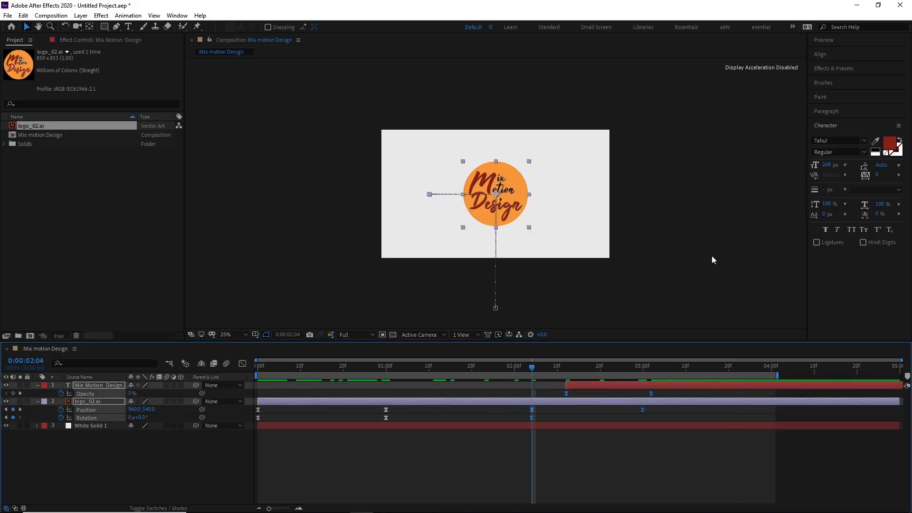
key("shift+Page_Up")
left_click_drag(659, 407, 489, 418)
- Reposition the text layer to start at about 0:00:01:29 and preview the animation from the first frame
left_click(611, 386)
key("bracketleft")
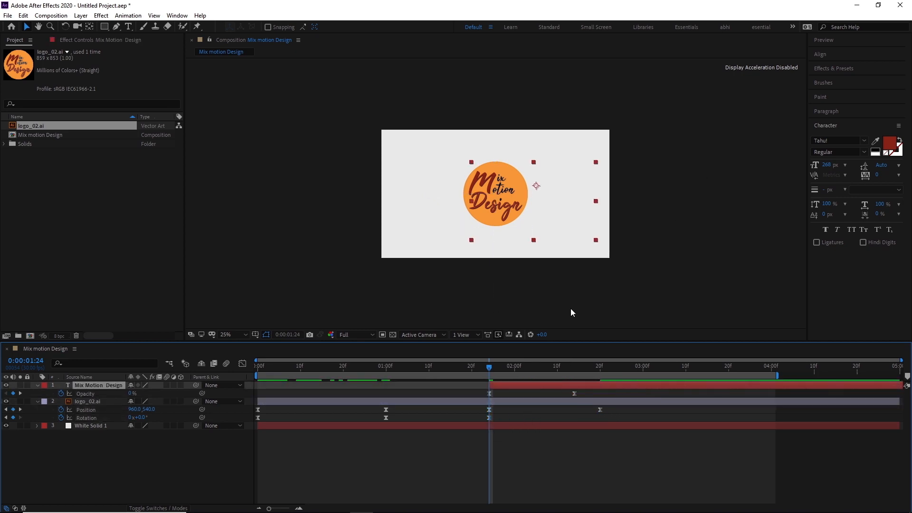
left_click_drag(516, 385, 538, 385)
left_click_drag(487, 368, 364, 383)
left_click(713, 151)
key("space")
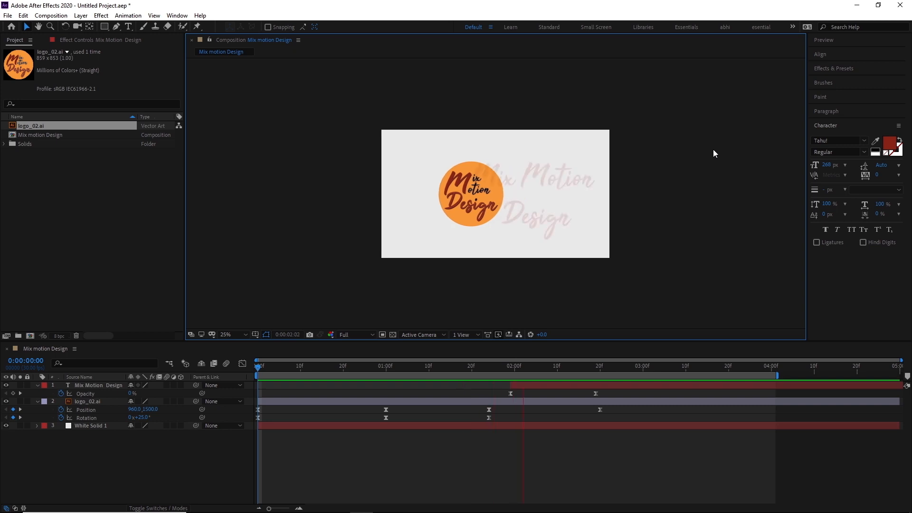
- Move the logo's Position and Rotation keyframes at 0:00:01:24 to 0:00:01:20 and adjust the Position easing curve in the Graph Editor
left_click(498, 366)
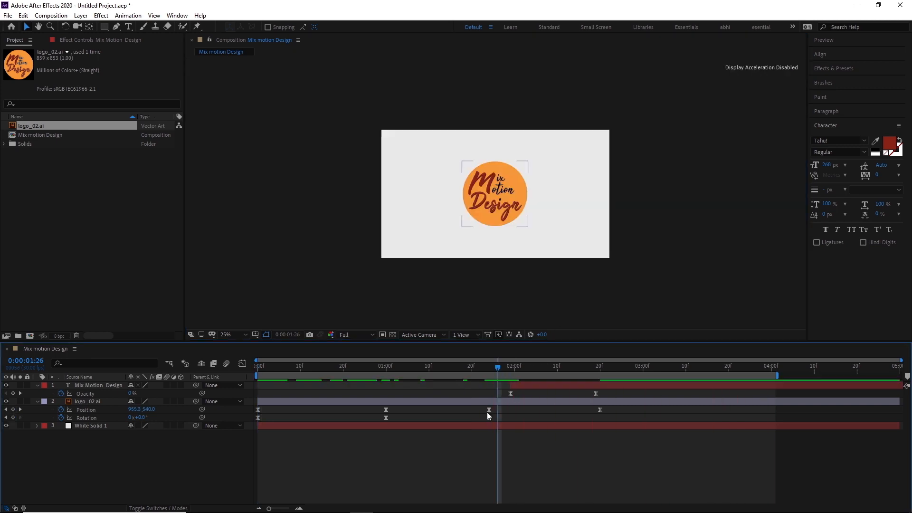
mouse_move(484, 405)
left_mouse_down()
mouse_move(493, 421)
mouse_move(472, 417)
left_mouse_up()
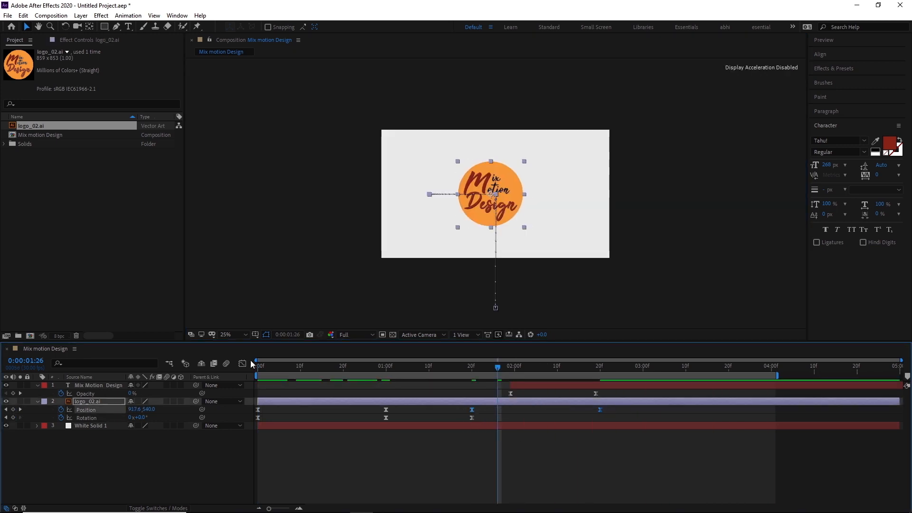
key("shift+F3")
left_click_drag(536, 485, 534, 402)
key("shift+F3")
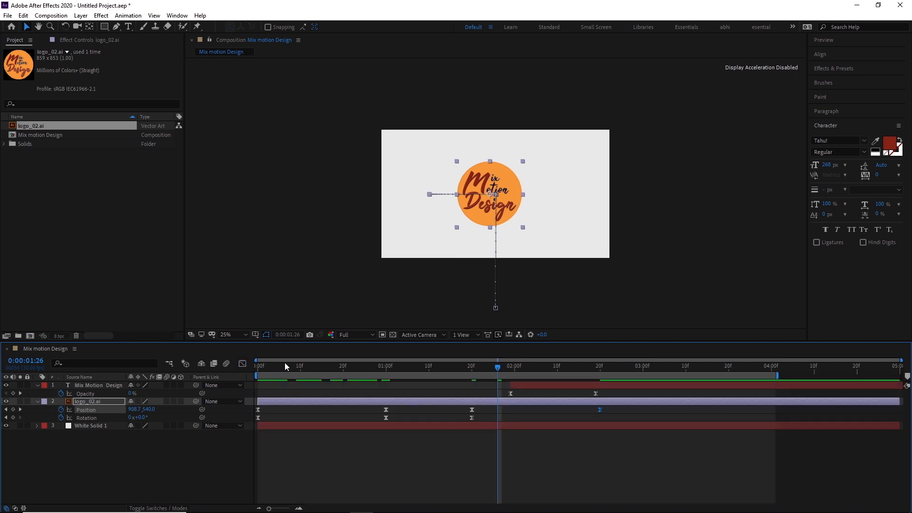
- Preview the retimed logo and text animation from the beginning
left_click_drag(465, 367, 258, 366)
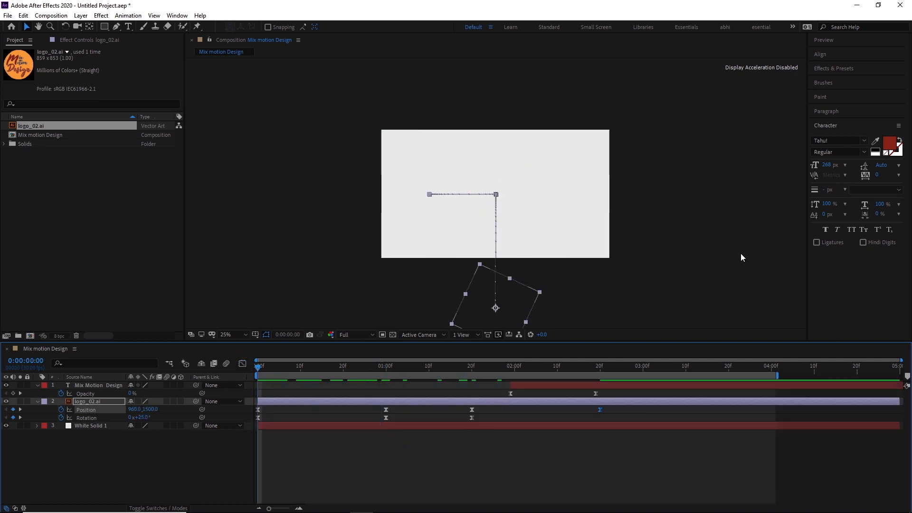
left_click(748, 239)
key("space")
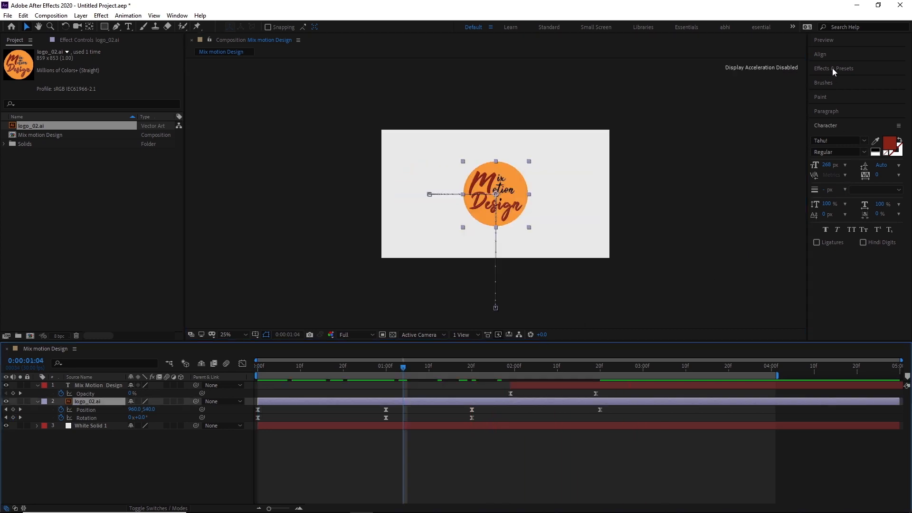
- Find the Drop Shadow effect and apply it to the logo_02.ai layer
left_click(833, 68)
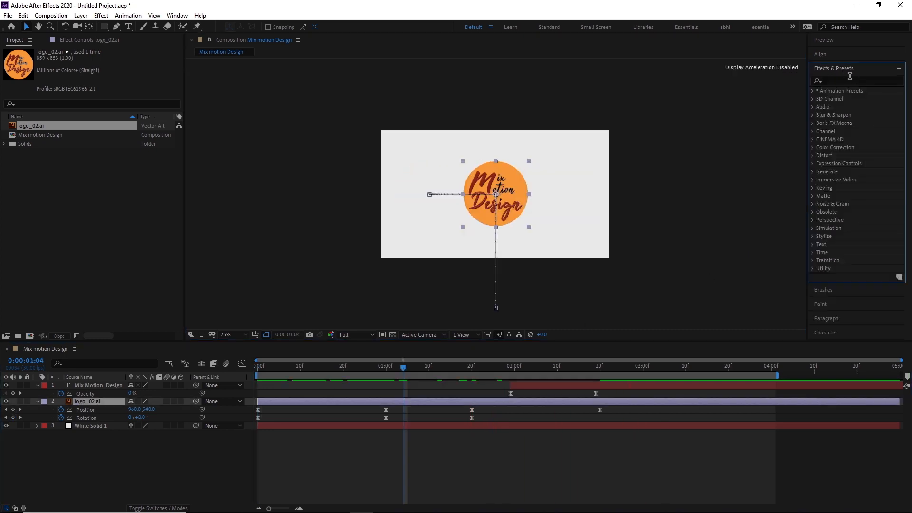
left_click(853, 80)
type("Dro")
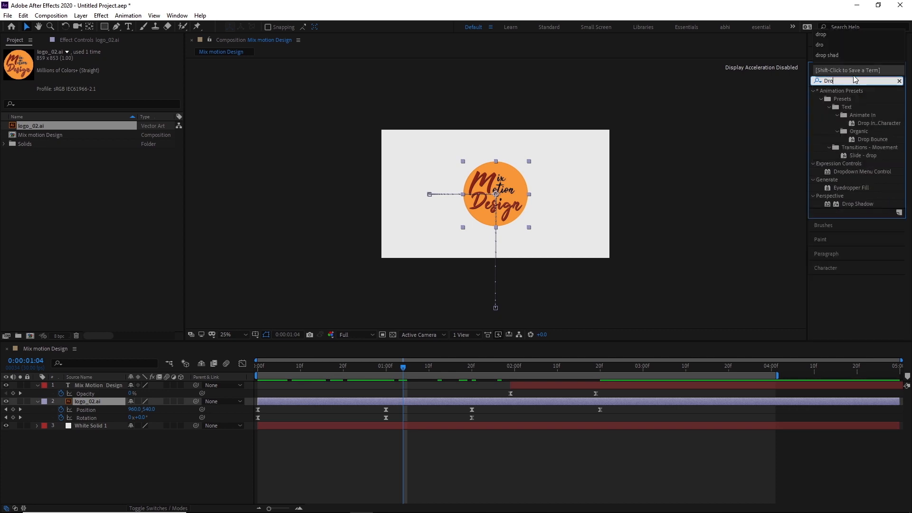
type("p shadow")
double_click(859, 98)
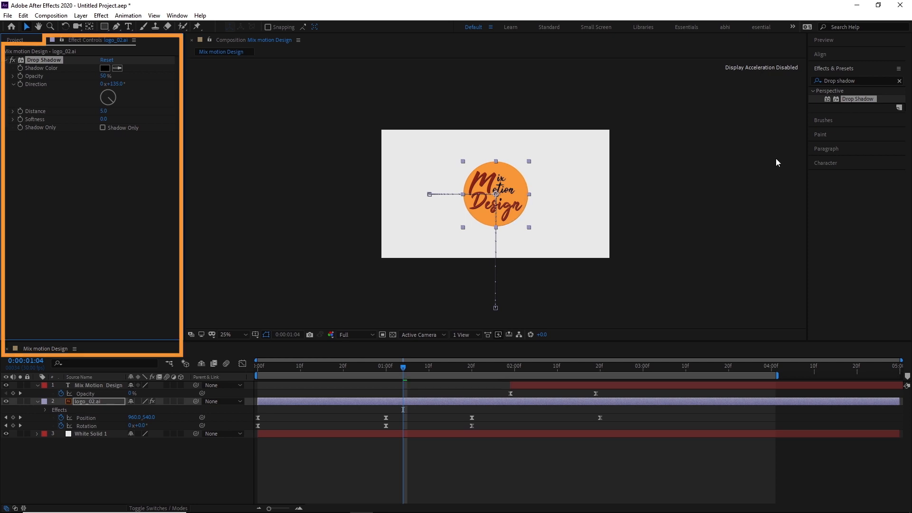
- Set the logo's Drop Shadow Distance to 56 and Softness to 3
left_click_drag(102, 111, 125, 108)
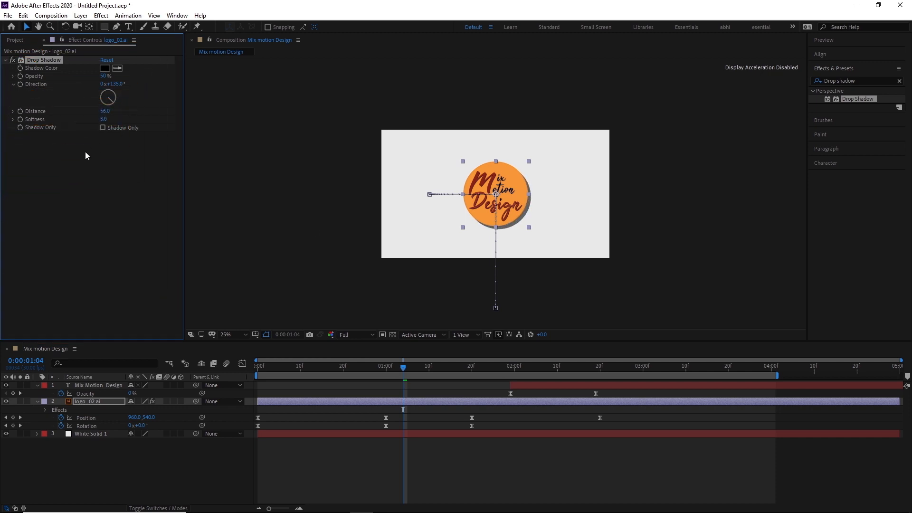
left_click(103, 119)
key("Return")
- Pre-compose the text and logo layers together as Mix Motion Design, moving all attributes into the new composition
left_click(110, 386)
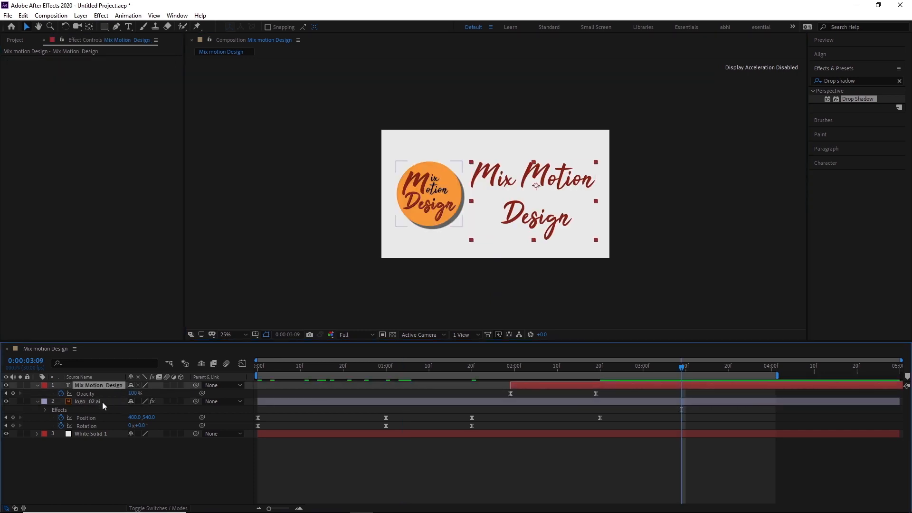
left_click(102, 402, "ctrl")
right_click(97, 401)
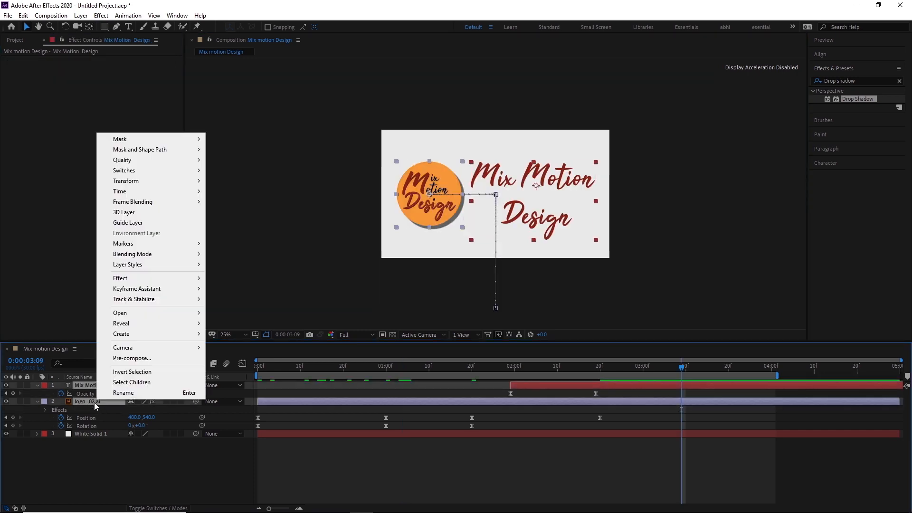
left_click(154, 359)
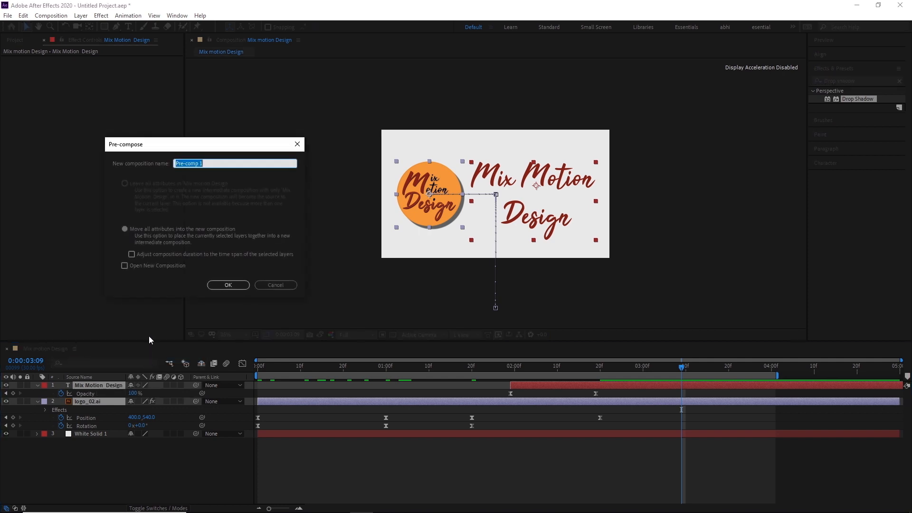
type("Mix Motion Design")
left_click(229, 285)
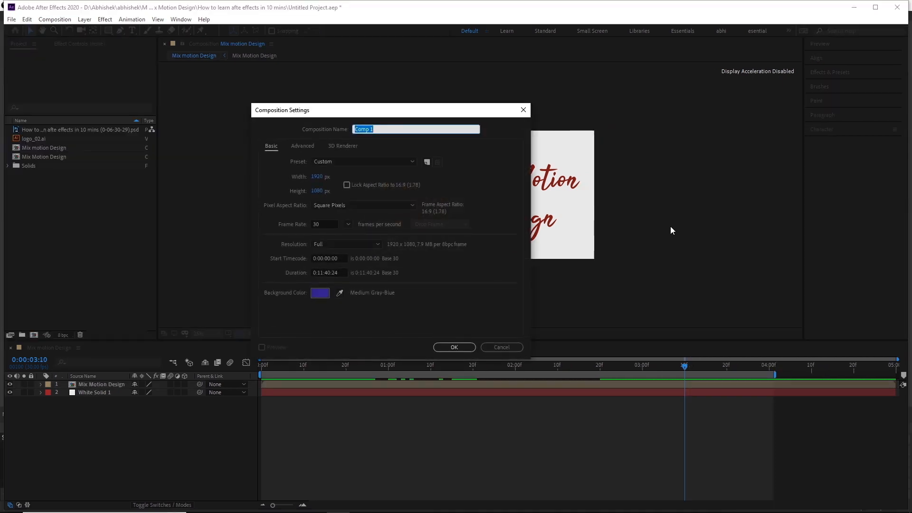
- Create the composition Comp 1 at 1920 x 1080 px and 30 fps, and import background 2.jpg
key("Return")
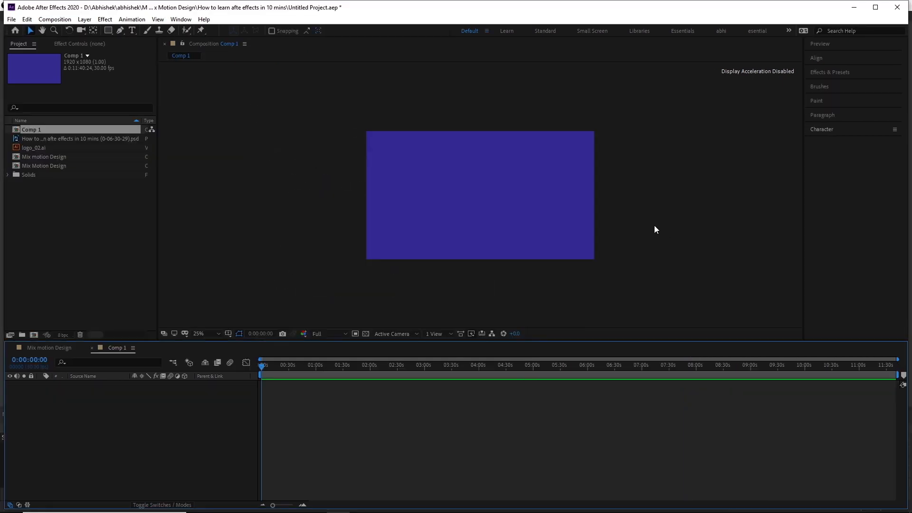
key("ctrl+i")
double_click(262, 110)
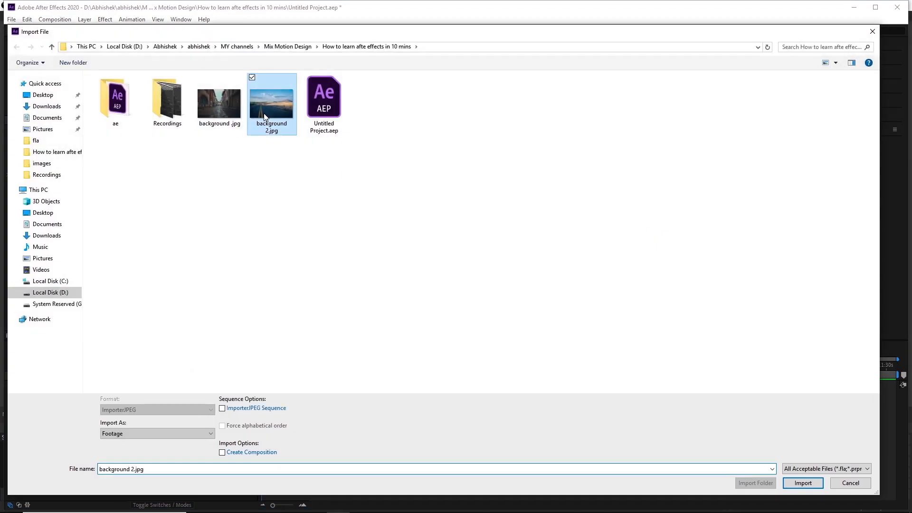
- Place background 2.jpg in Comp 1 and layer the Mix Motion Design pre-composition above it
left_click_drag(47, 126, 89, 404)
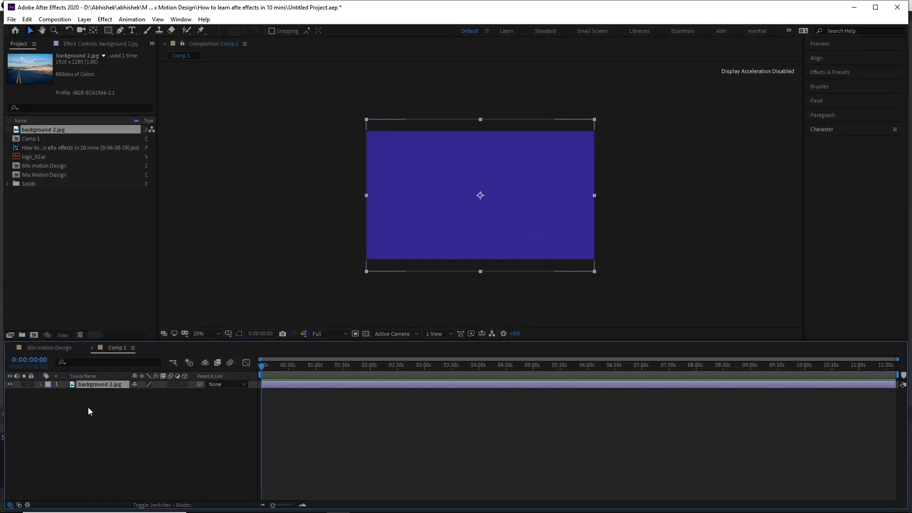
left_click(50, 165)
left_click_drag(51, 175, 126, 380)
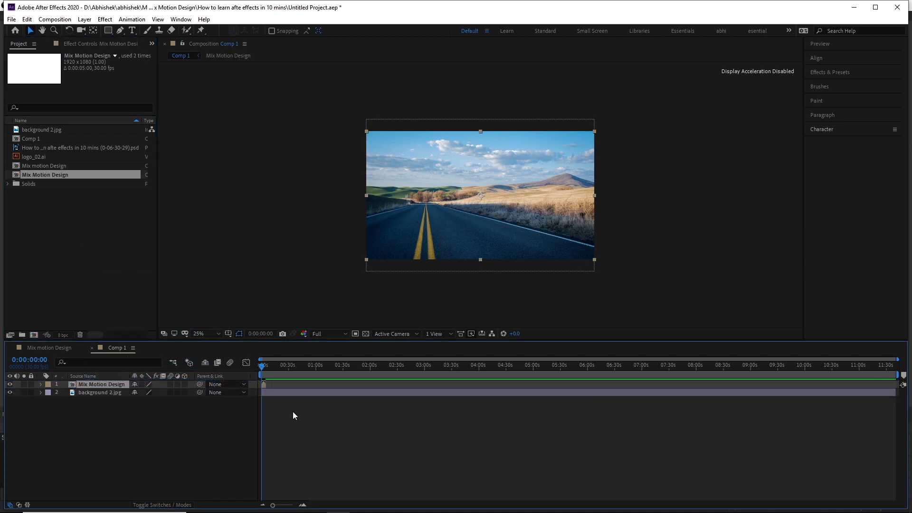
- Trim Comp 1 to a work area ending at the pre-composition's last frame, 0:00:04:29, and preview it
key("o")
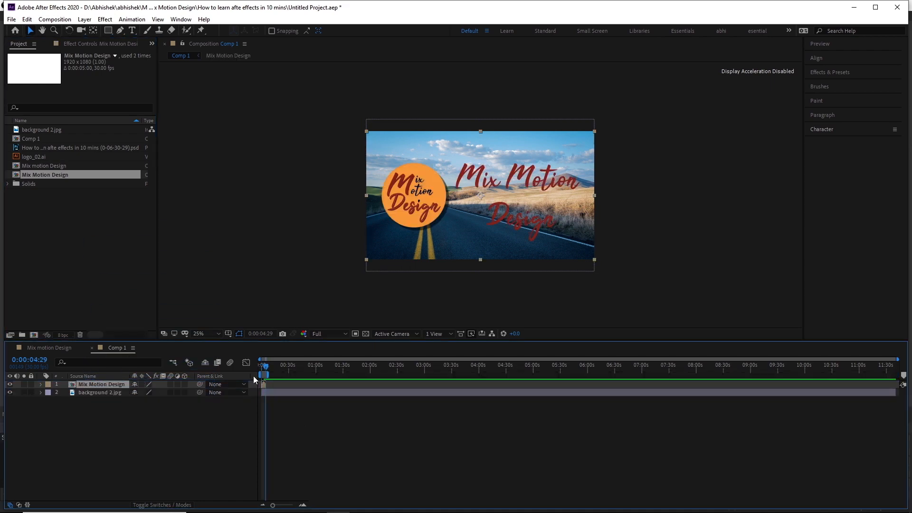
right_click(263, 375)
left_click(285, 402)
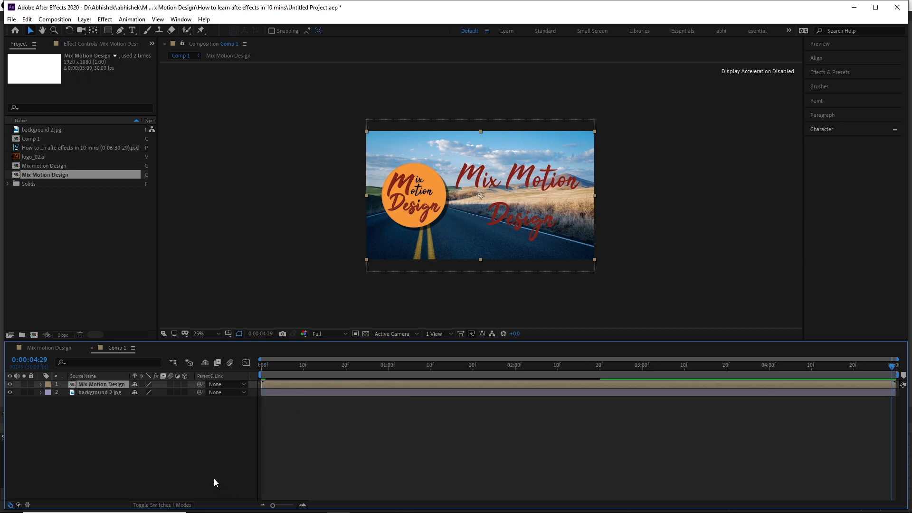
key("space")
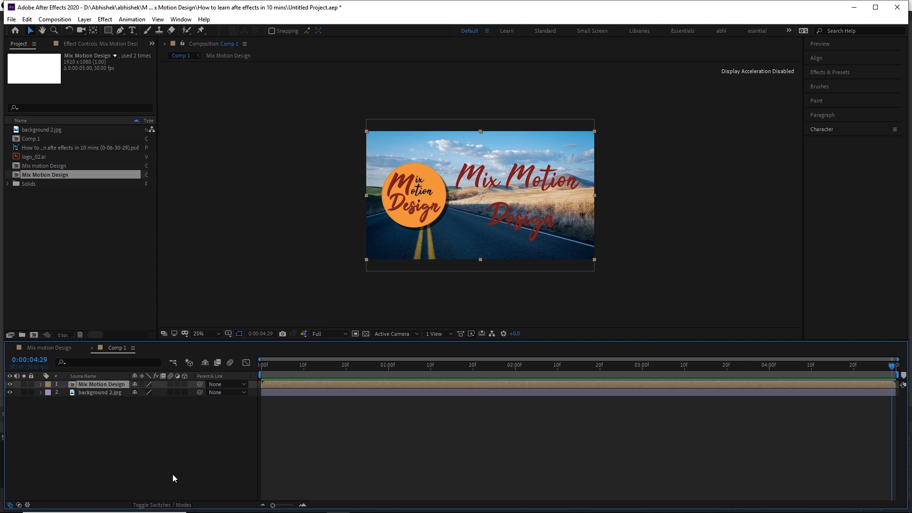
- Add Comp 1 to the Render Queue and set its output format to QuickTime
key("ctrl+m")
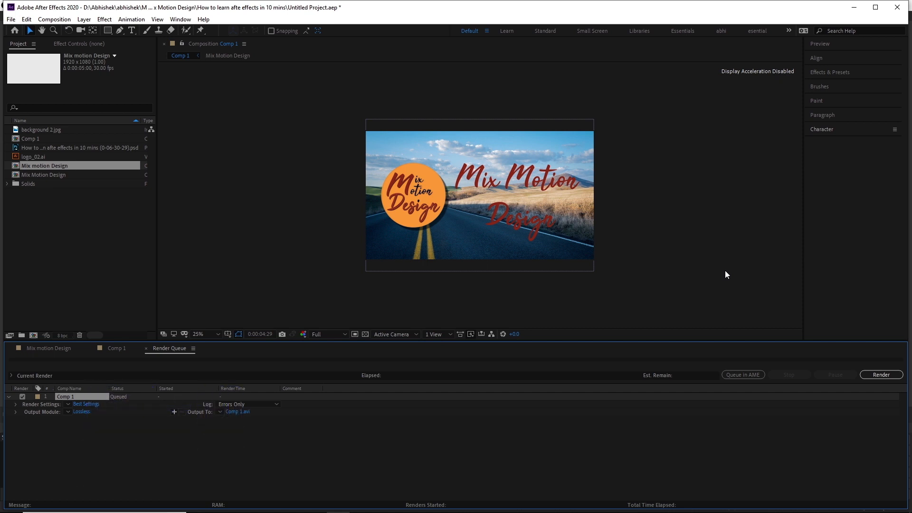
left_click(82, 412)
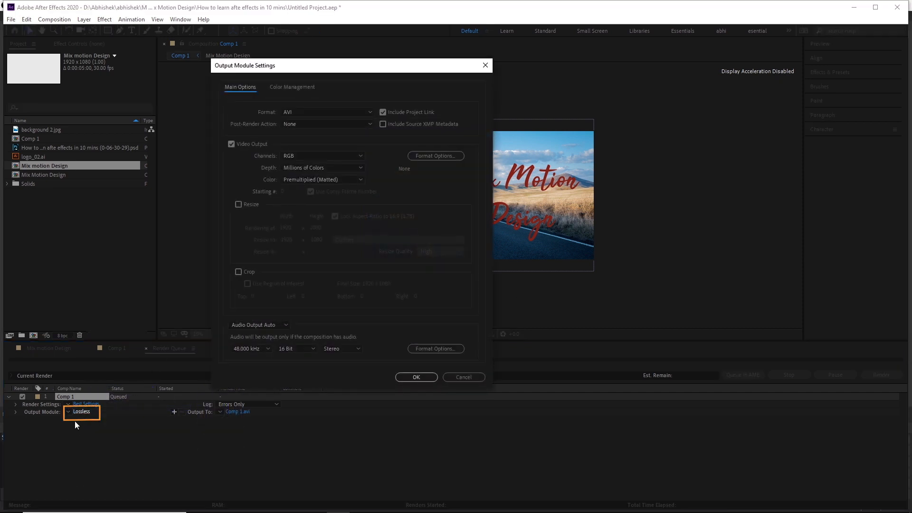
left_click(342, 116)
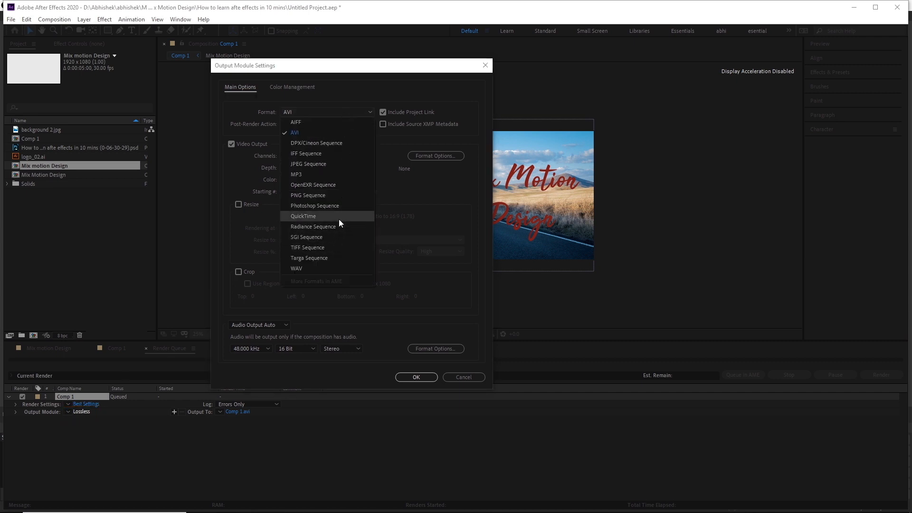
left_click(338, 219)
left_click(416, 377)
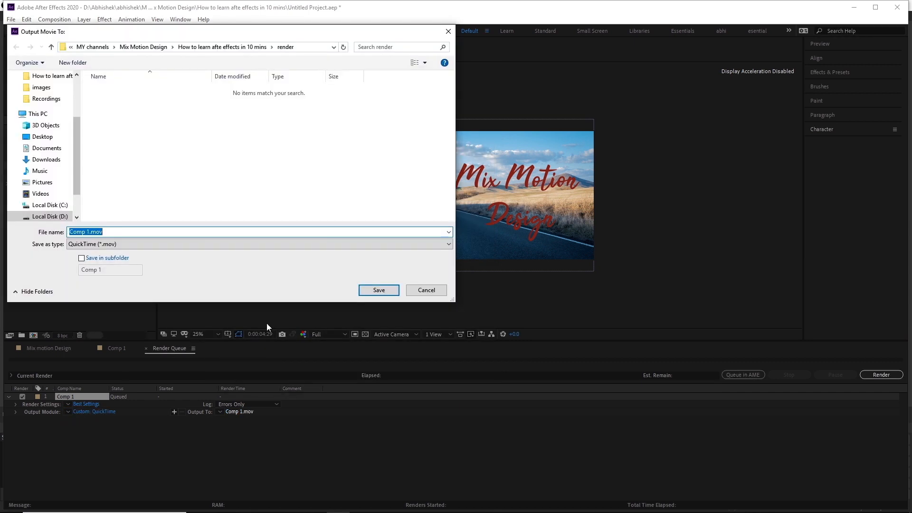
- Save the output as Comp 1.mov in the render folder and render the composition
left_click(239, 412)
left_click(379, 292)
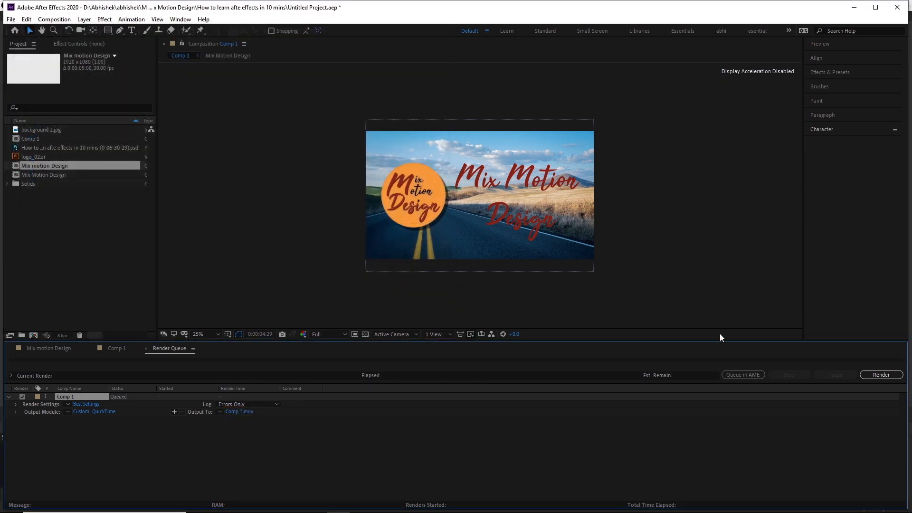
left_click(870, 375)
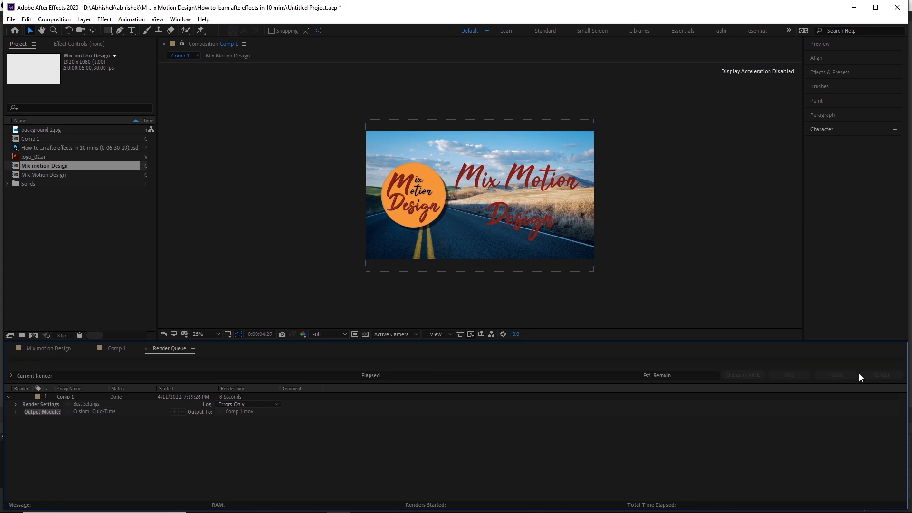
- Switch to the render folder in File Explorer to check the rendered movie file
mouse_move(221, 502)
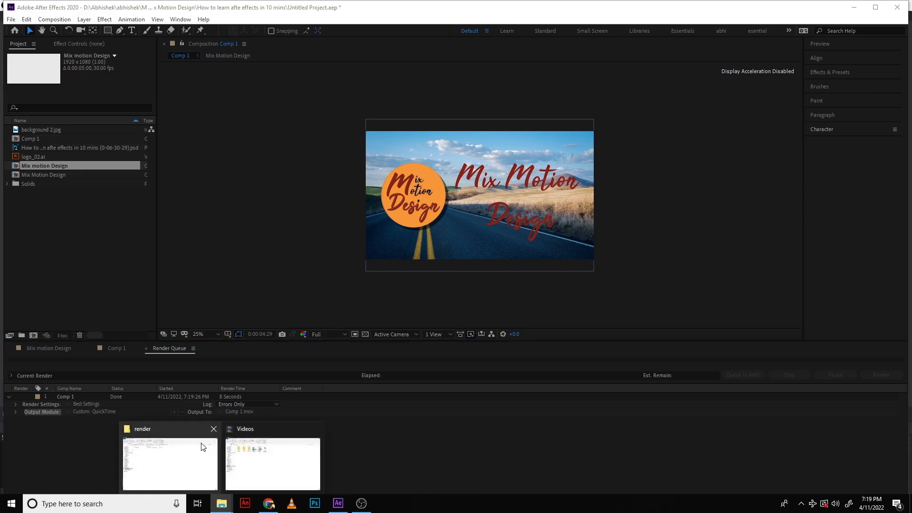
left_click(197, 466)
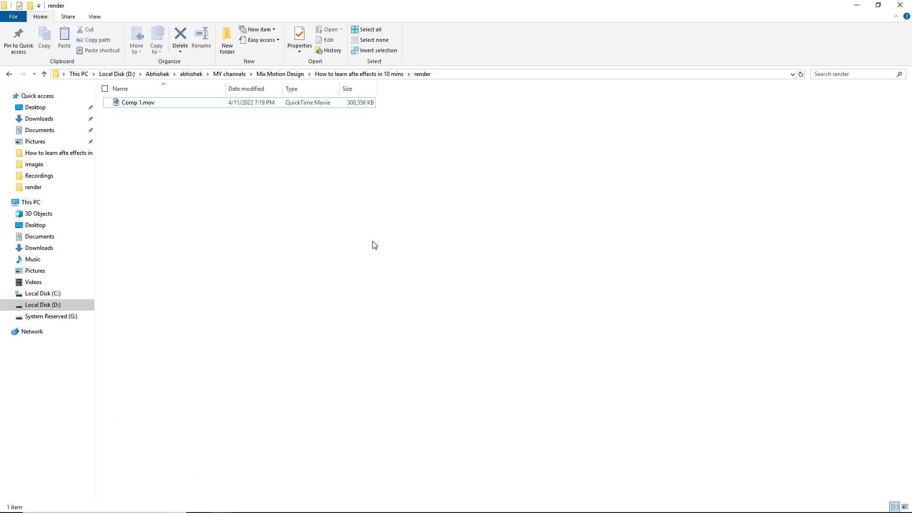
- Switch to After Effects, send Comp 1 to the Adobe Media Encoder queue, and set its format to H.264
left_click(338, 503)
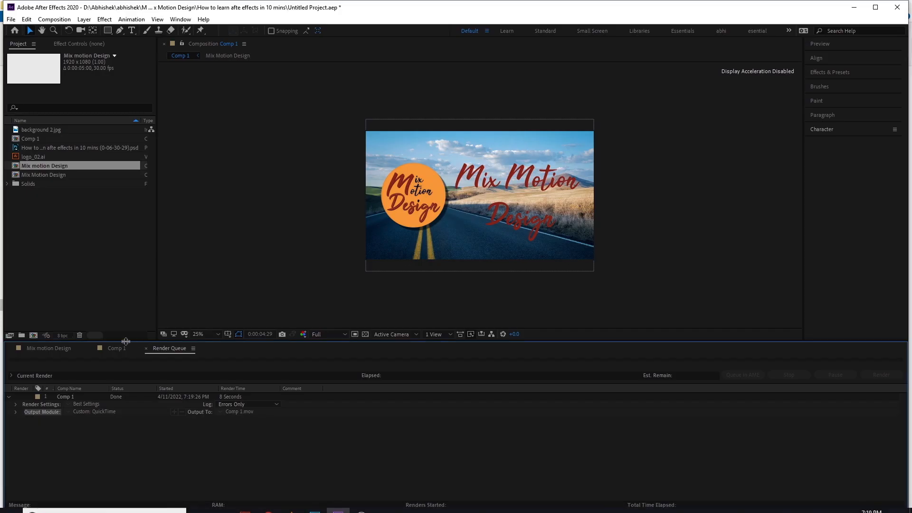
left_click(113, 349)
left_click(66, 20)
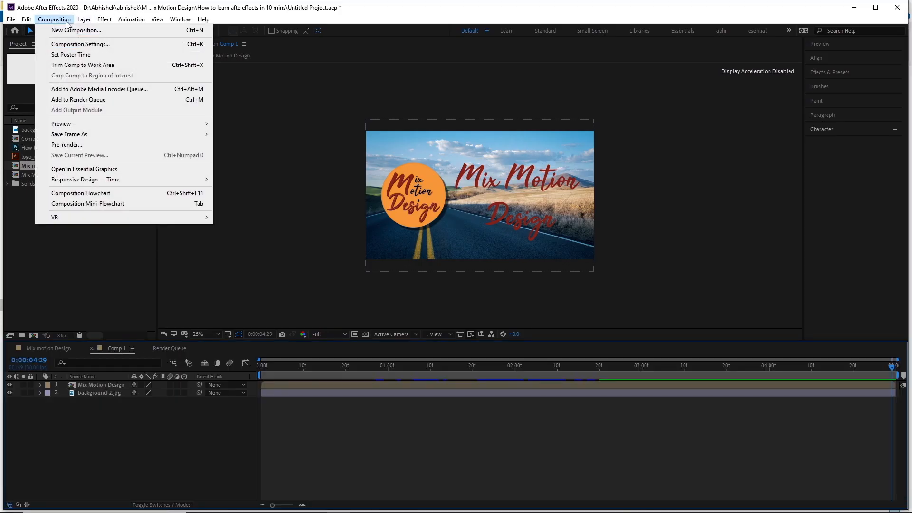
left_click(79, 90)
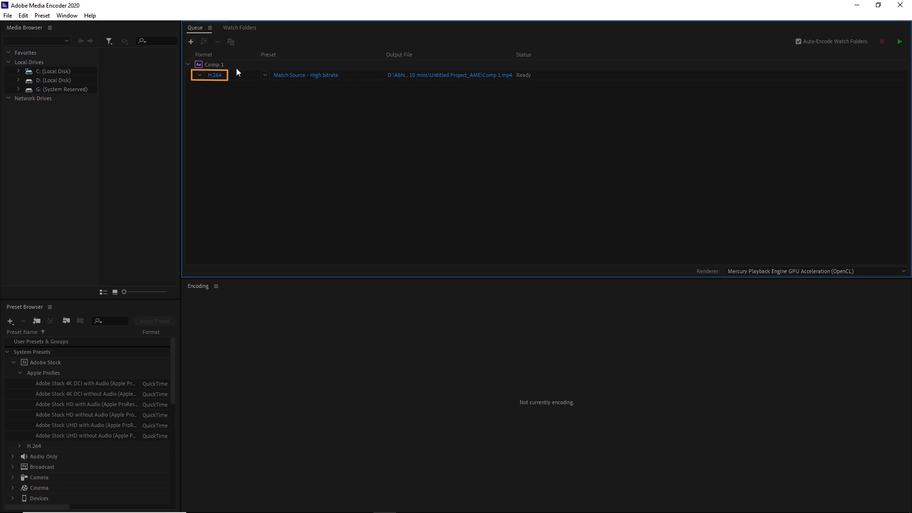
left_click(200, 75)
left_click(235, 222)
- Set the output to Comp 1.mp4 in the project's render folder and encode the queue
left_click(481, 76)
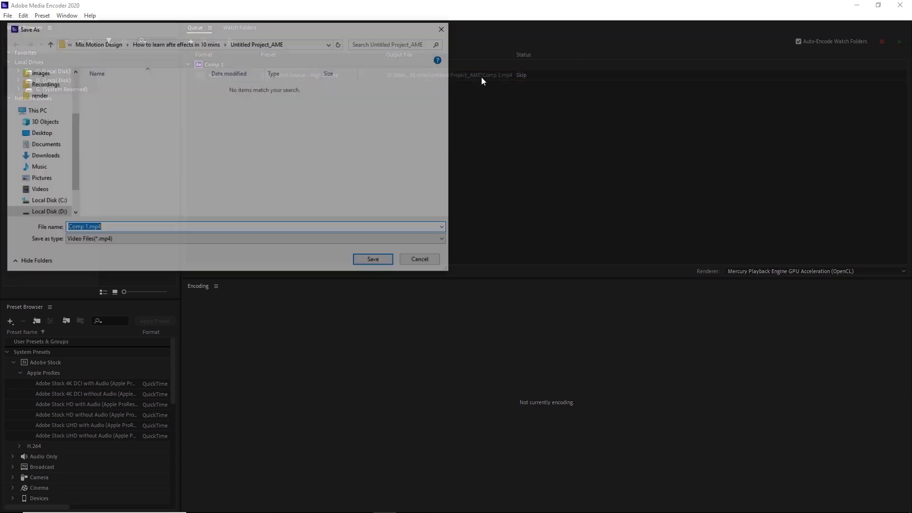
left_click(299, 44)
type("D:\\Abhishek\\abhishek\\MY channels\\Mix Motion Design\\How to learn afte effects in 10 mins\\render")
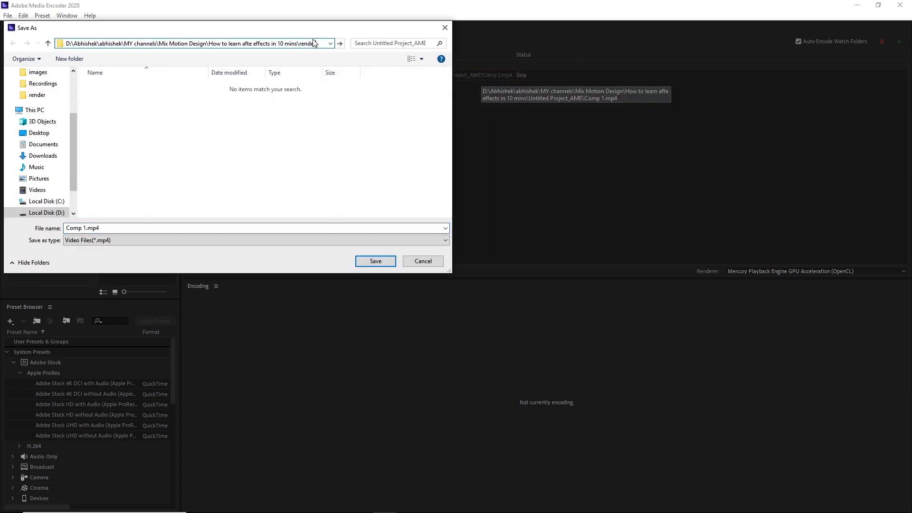
key("Return")
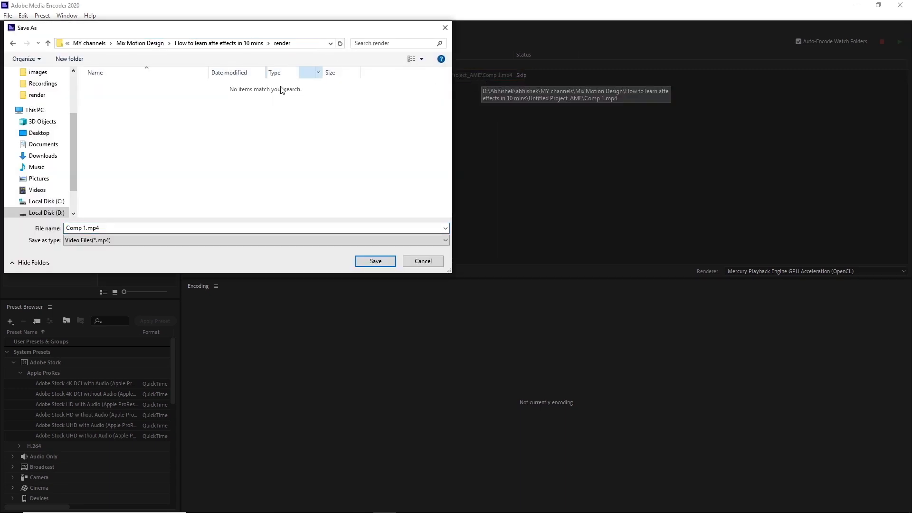
left_click(376, 261)
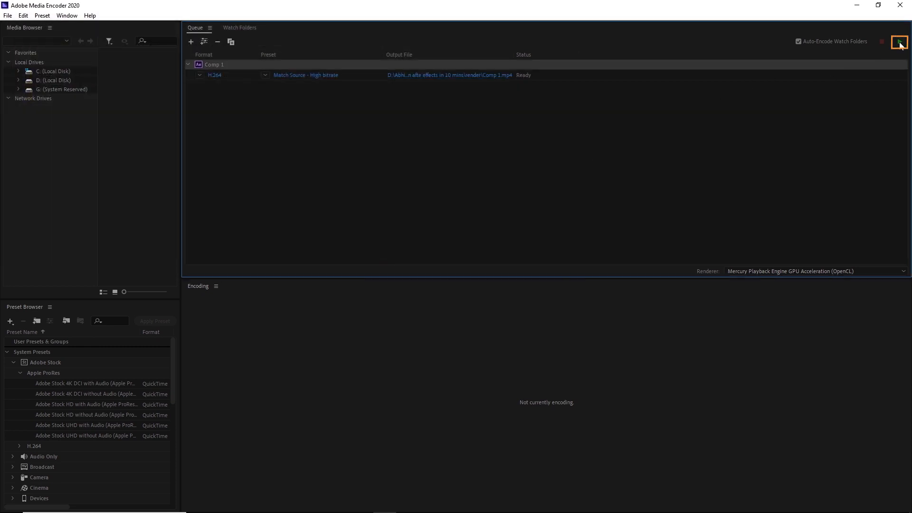
left_click(899, 43)
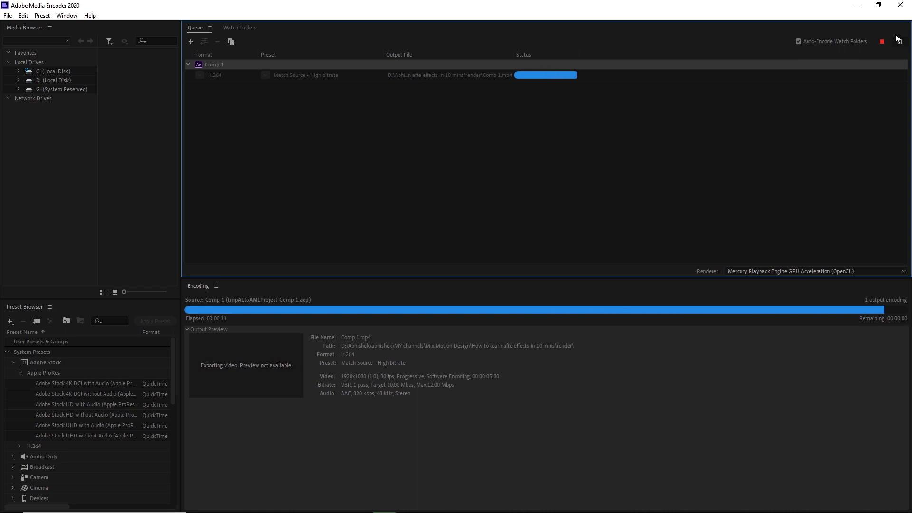
- Check the encoded Comp 1.mp4 in File Explorer's render folder and return to After Effects
mouse_move(220, 507)
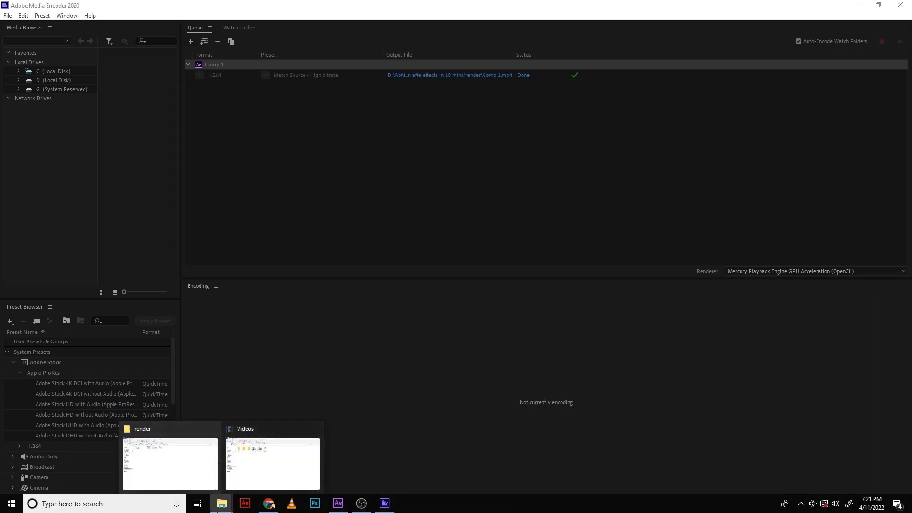
left_click(198, 460)
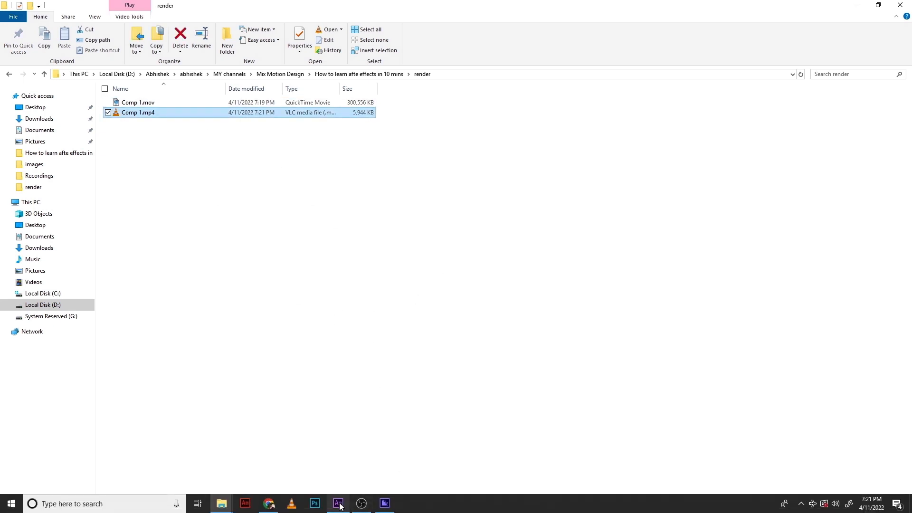
left_click(339, 504)
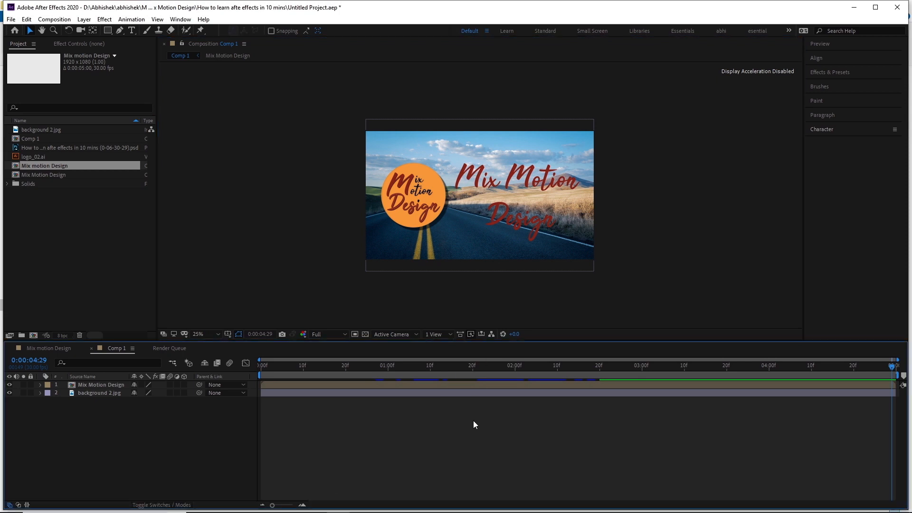